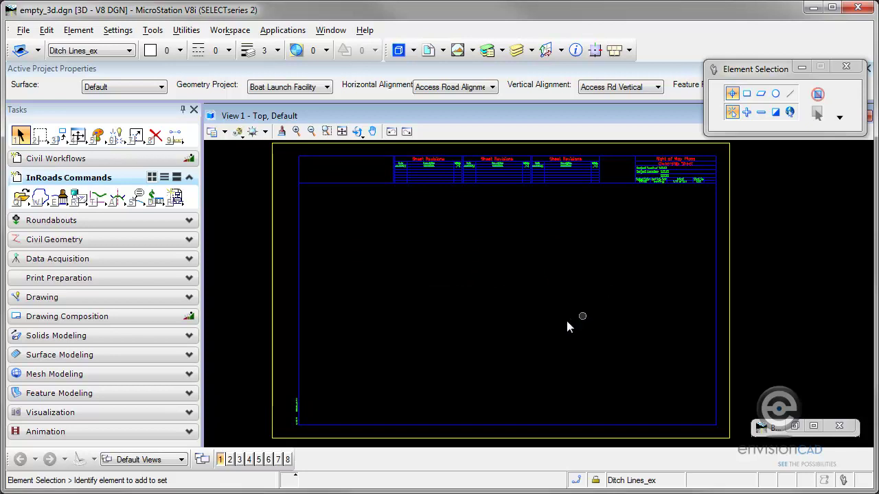
Generate a horizontal element tabling report for all cogo points (*) with All Element Information
left_click(67, 205)
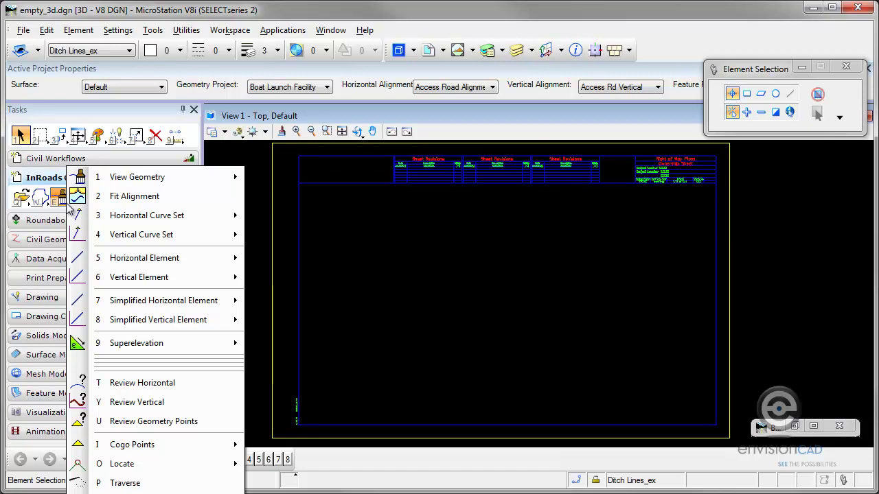
mouse_move(201, 180)
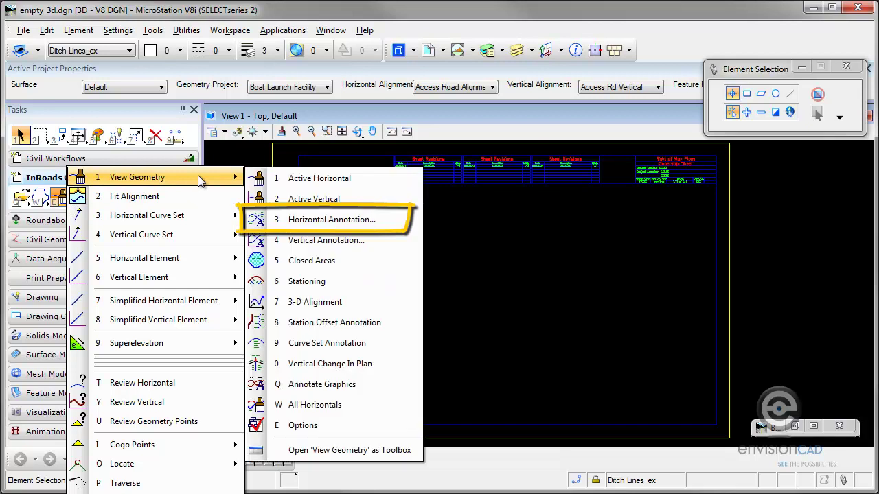
left_click(336, 221)
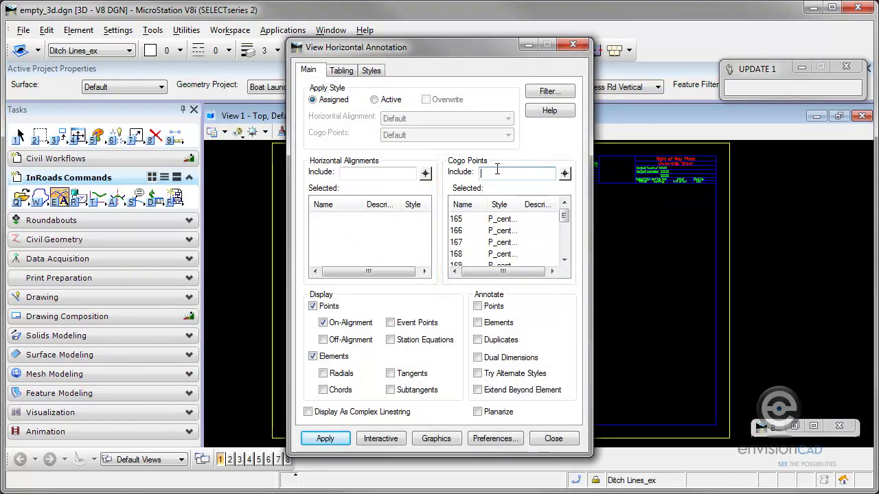
type("*")
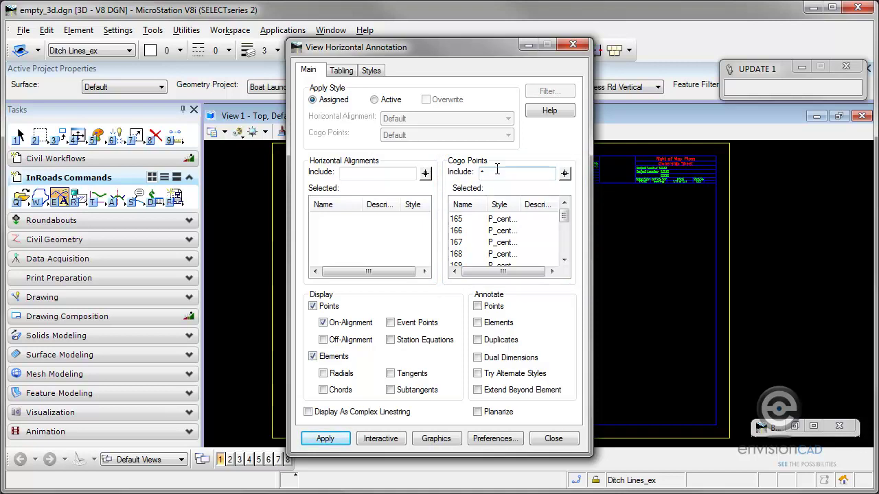
left_click(308, 68)
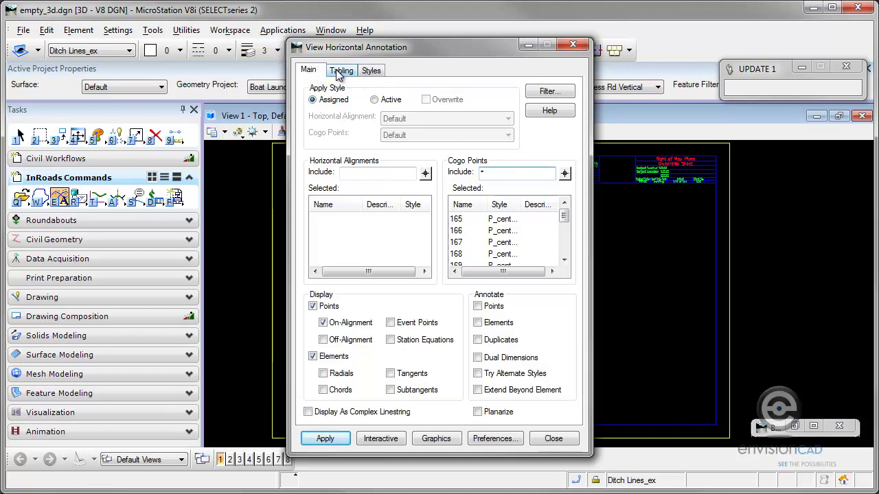
left_click(341, 70)
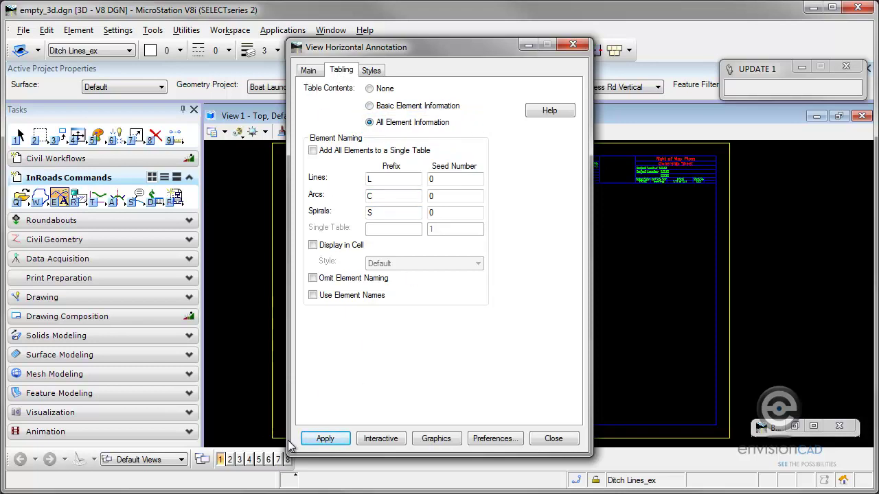
left_click(326, 440)
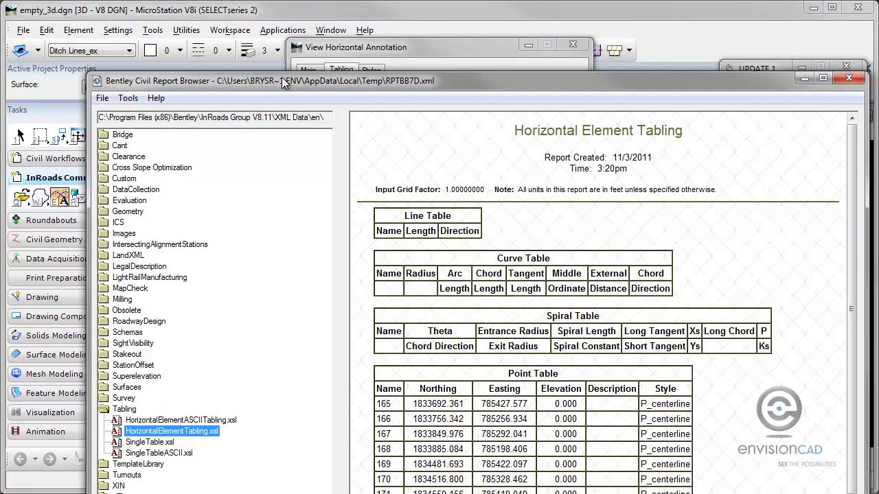
Select and copy the entire Point Table from the tabling report
left_click_drag(278, 81, 226, 26)
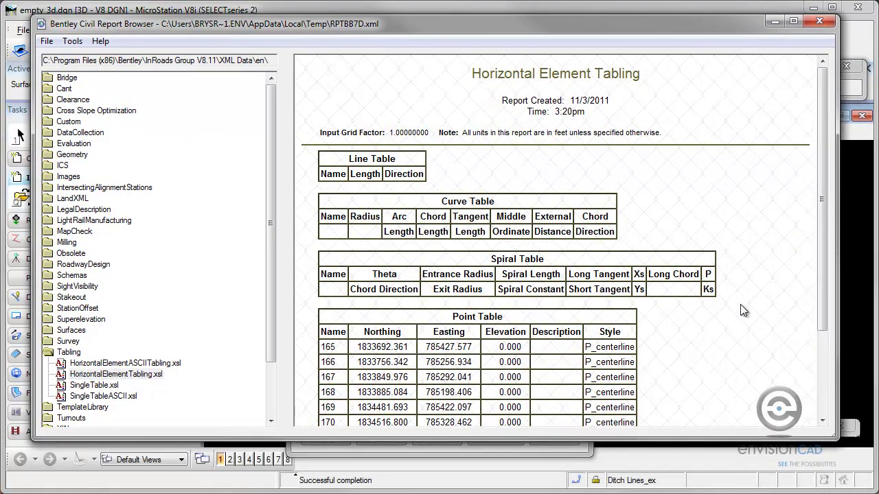
scroll(739, 306, "down", 1)
scroll(739, 305, "down", 3)
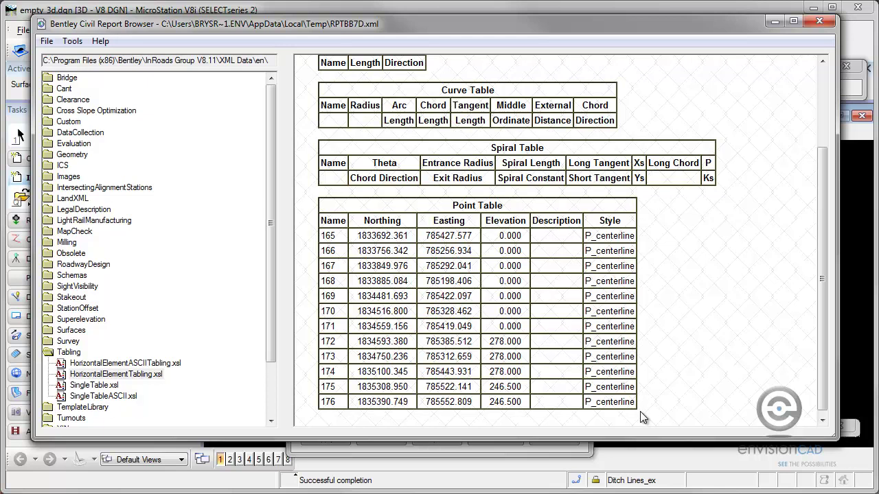
left_click_drag(640, 411, 321, 204)
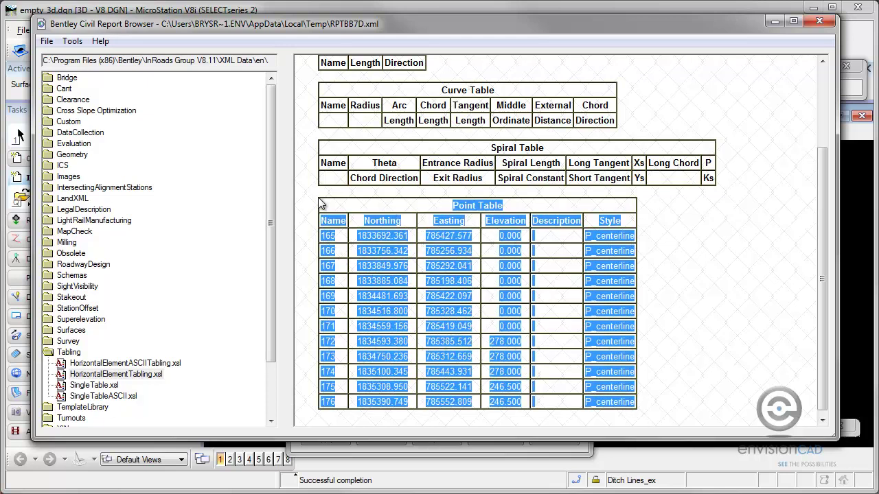
right_click(386, 237)
left_click(419, 261)
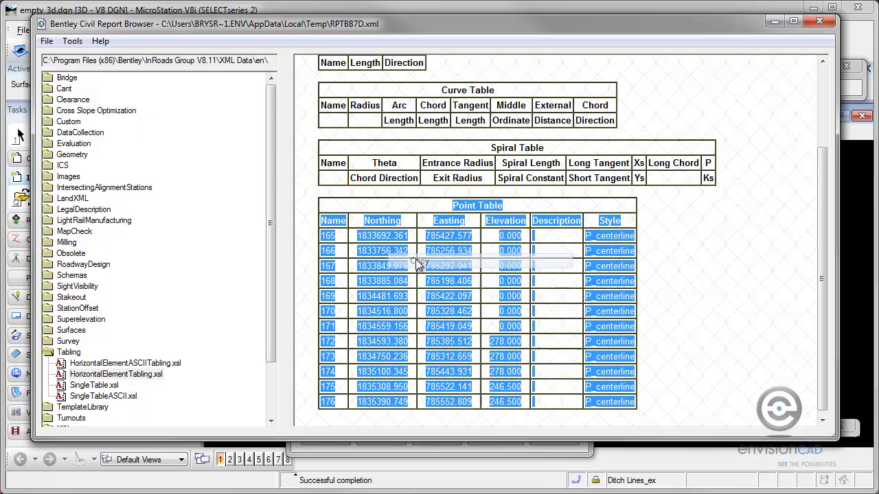
Close the report and annotation dialog, then paste the Point Table into the Place Text editor
left_click(819, 21)
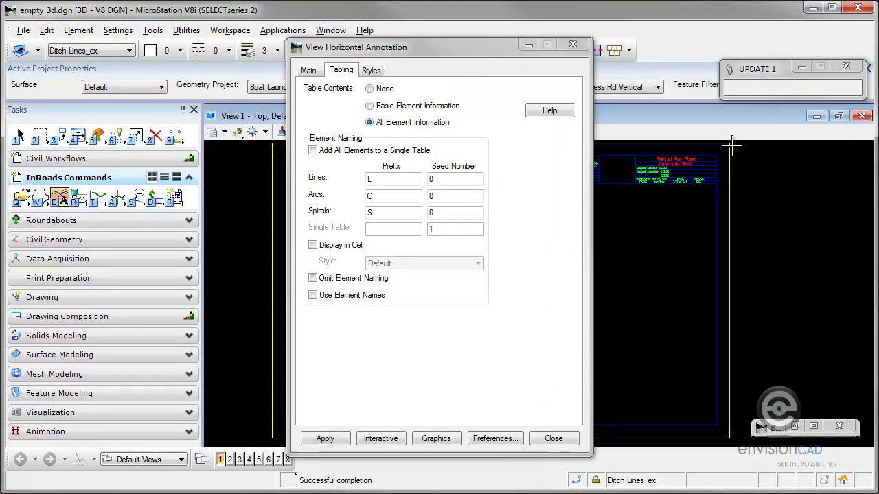
left_click(573, 44)
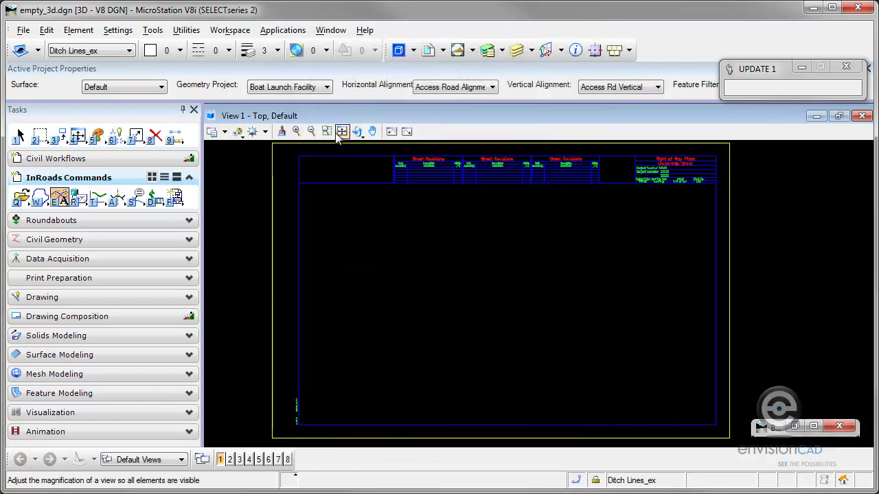
left_click(189, 297)
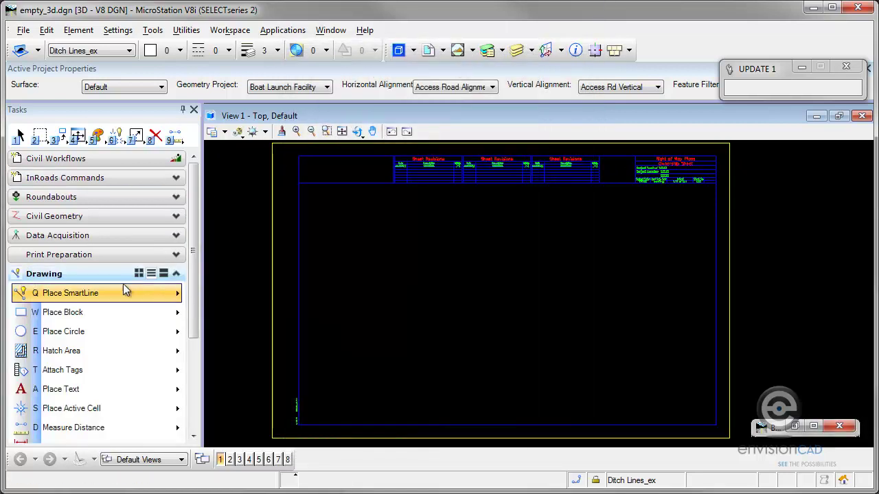
left_click(62, 388)
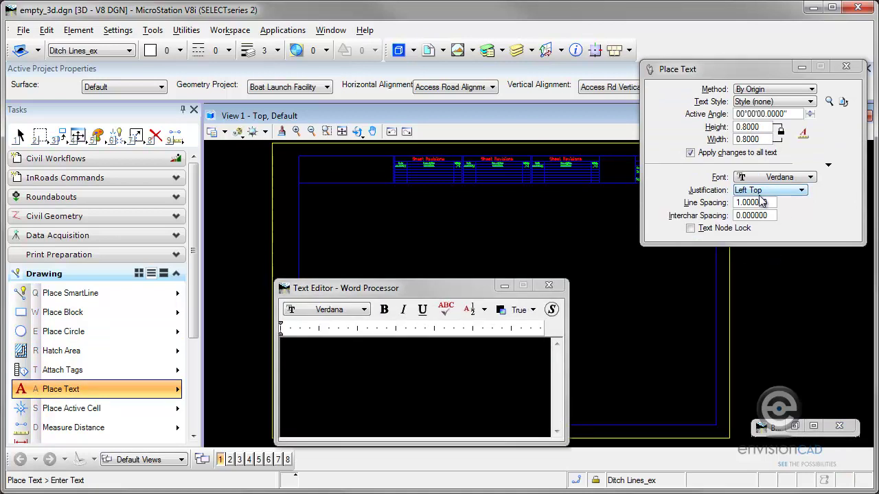
right_click(402, 362)
left_click(436, 369)
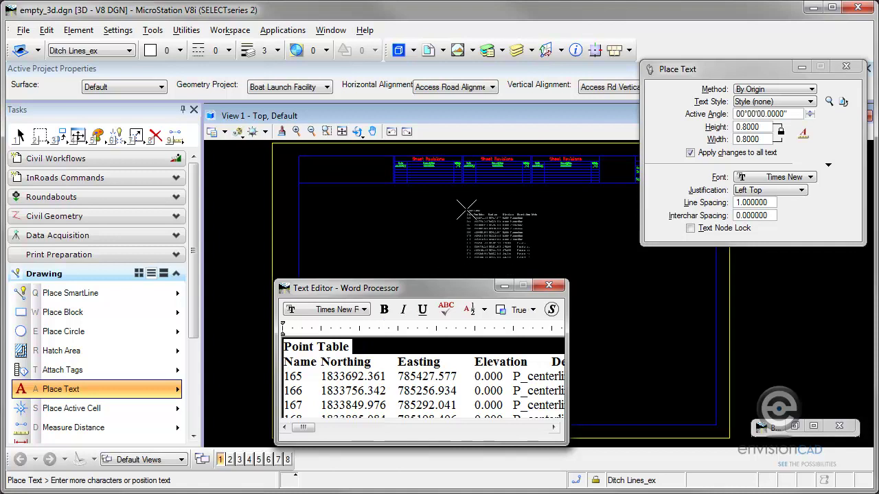
Place the Times New Roman Point Table inside the sheet border and frame it in view
left_click(312, 192)
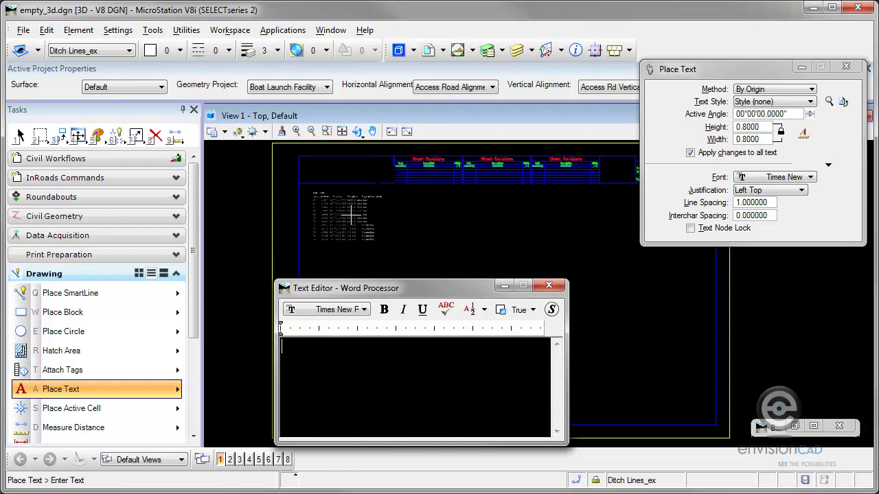
scroll(349, 210, "up", 4)
scroll(347, 211, "up", 2)
middle_click_drag(357, 206, 410, 254)
Paste the Point Table again in the ENGINEERING font and place it right of the first
right_click(384, 330)
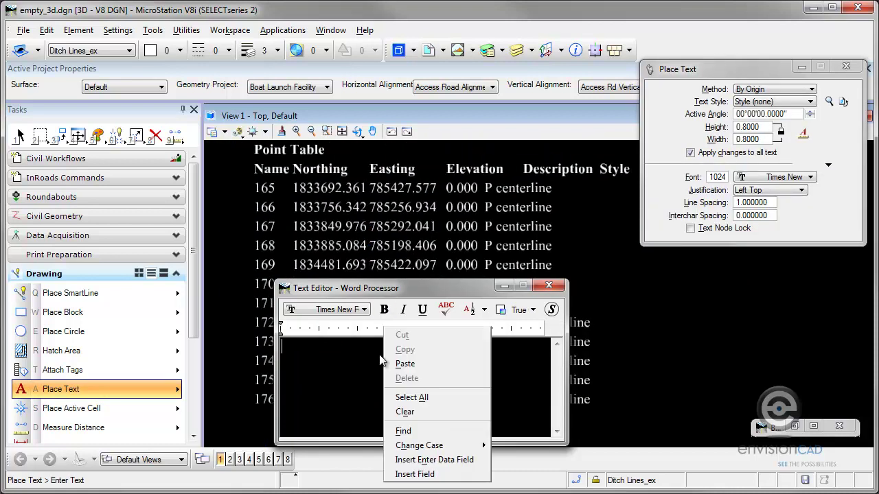
left_click(412, 364)
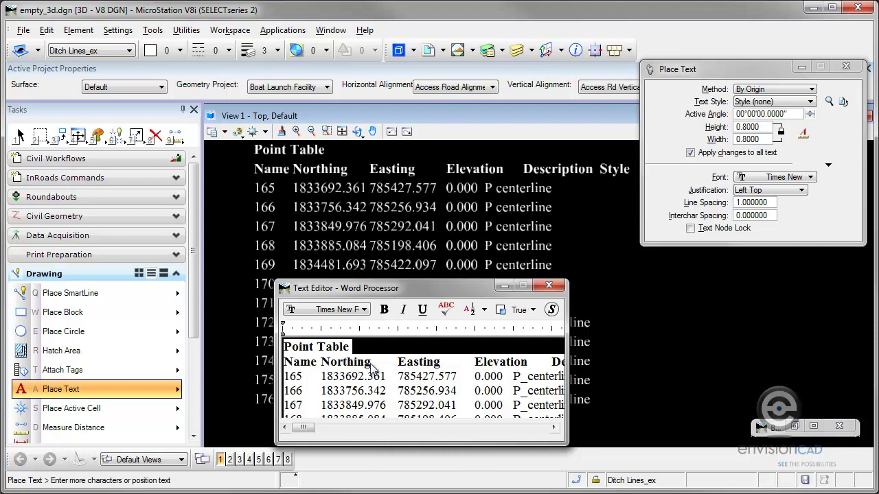
left_click(362, 310)
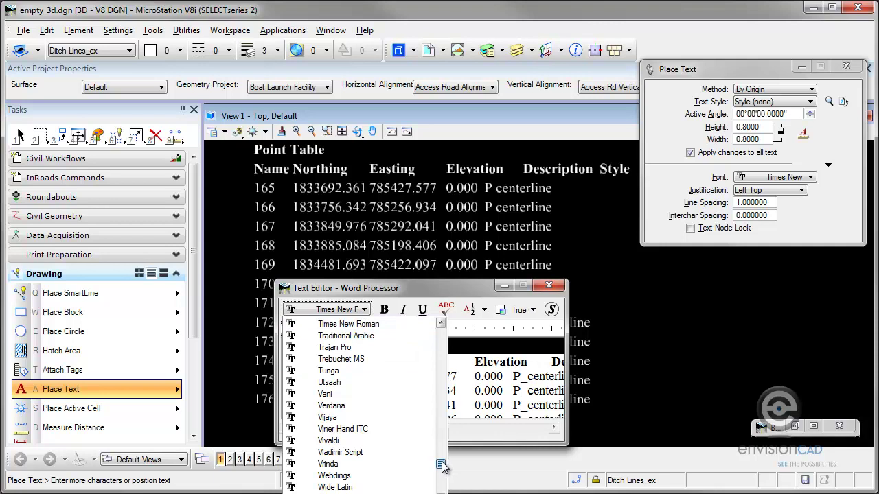
left_click_drag(443, 467, 412, 340)
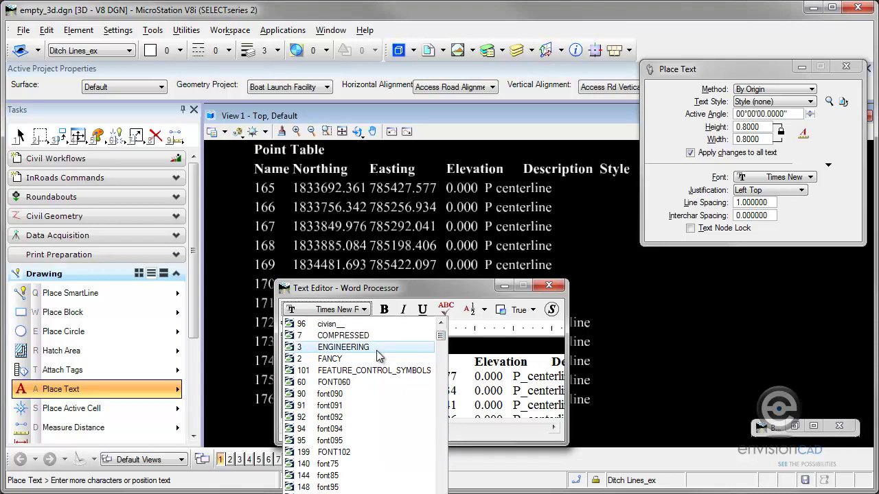
left_click(377, 349)
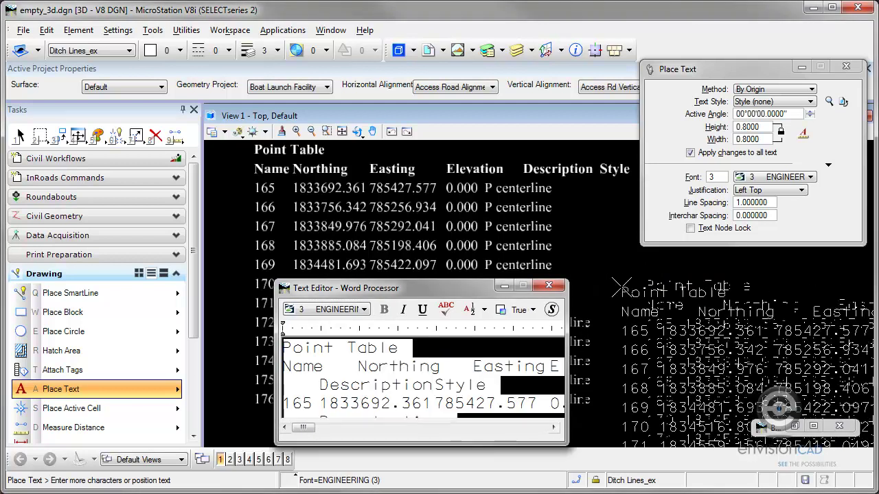
left_click(645, 281)
key("Escape")
Move the ENGINEERING table beside the first, then delete the left Point Table and pick the right
scroll(608, 281, "down", 3)
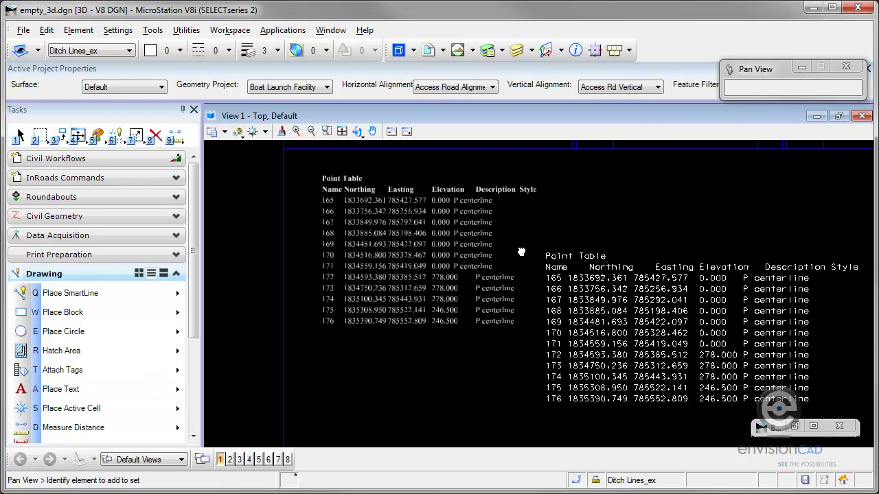
middle_click_drag(608, 280, 593, 284)
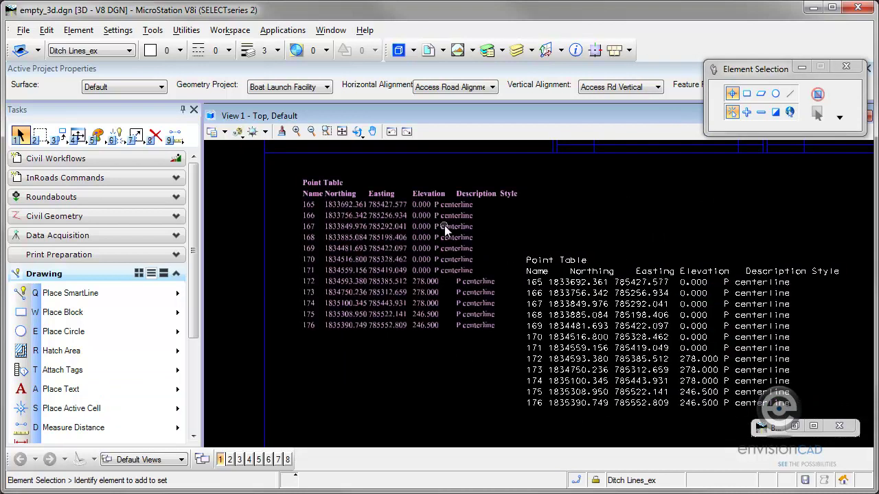
mouse_move(445, 227)
left_click(574, 322)
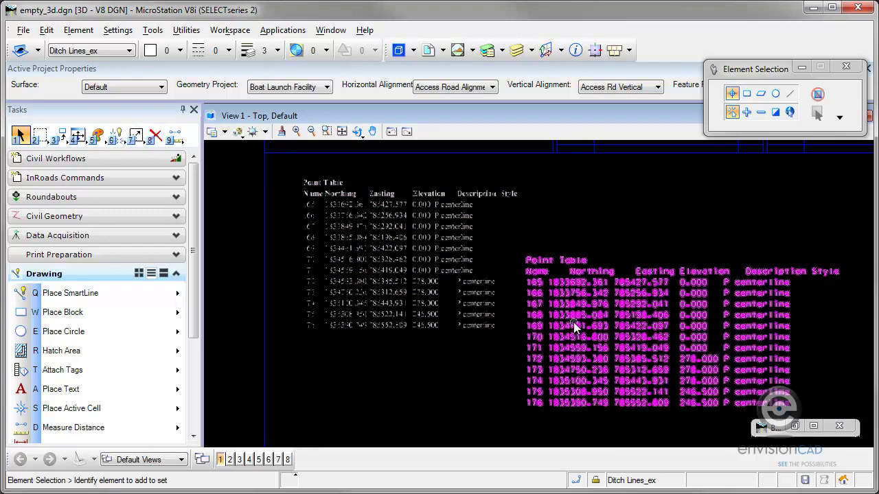
mouse_move(574, 322)
left_mouse_down()
mouse_move(584, 256)
mouse_move(577, 331)
left_mouse_up()
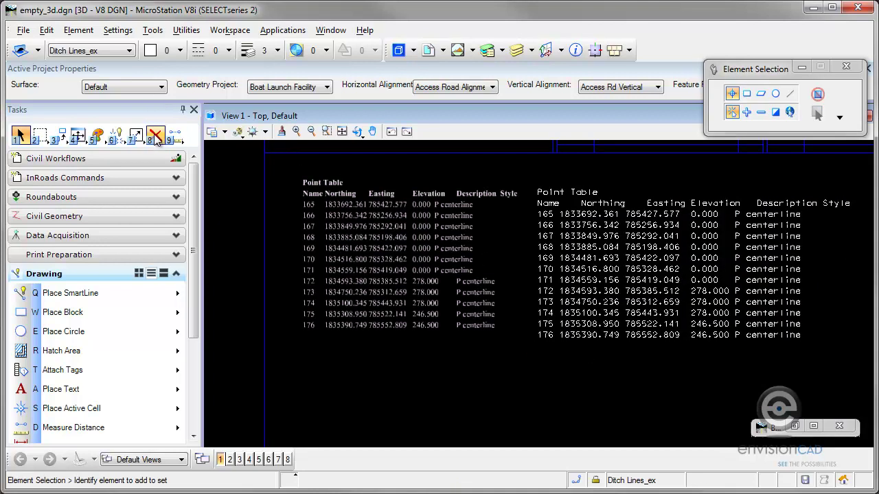
left_click(156, 136)
left_click(390, 218)
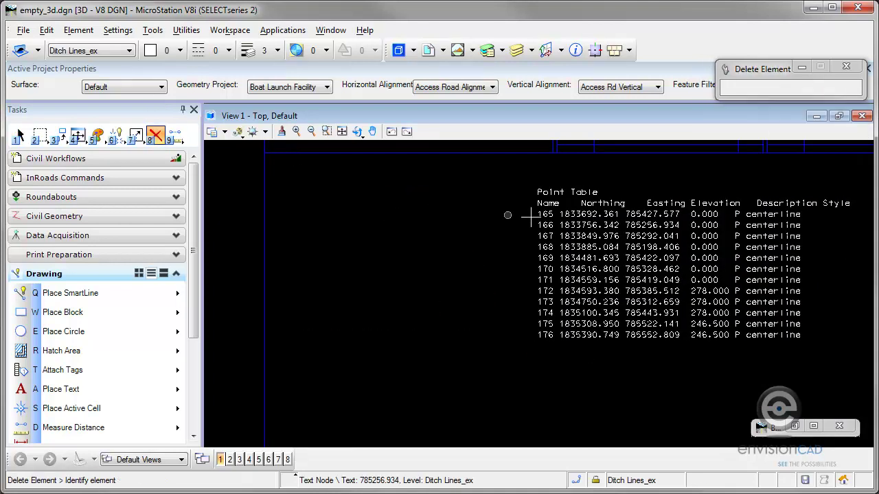
Delete the remaining Point Table and refresh the tabling report to show updated elevations
left_click(571, 237)
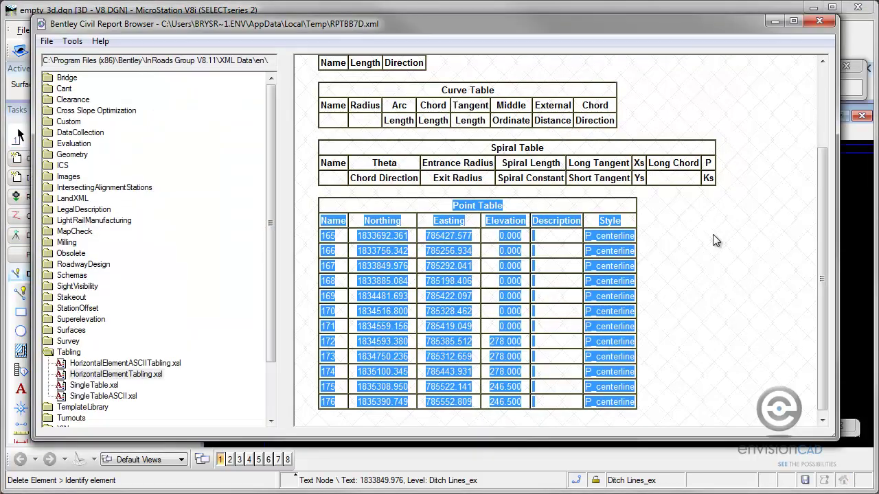
left_click(714, 240)
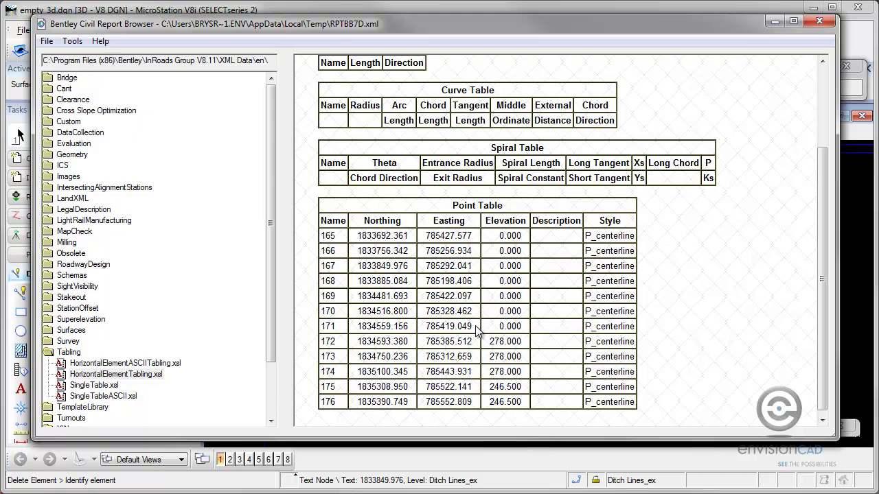
right_click(433, 282)
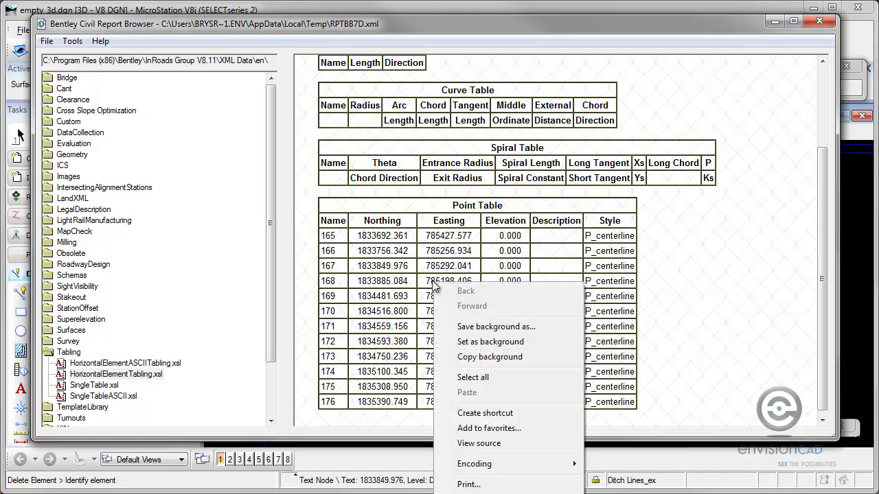
left_click(434, 278)
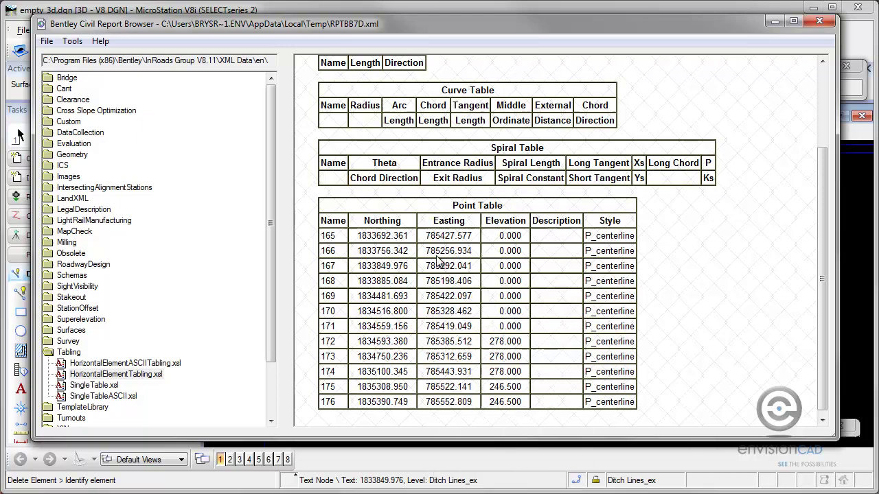
Export the report tables to Microsoft Excel
right_click(600, 204)
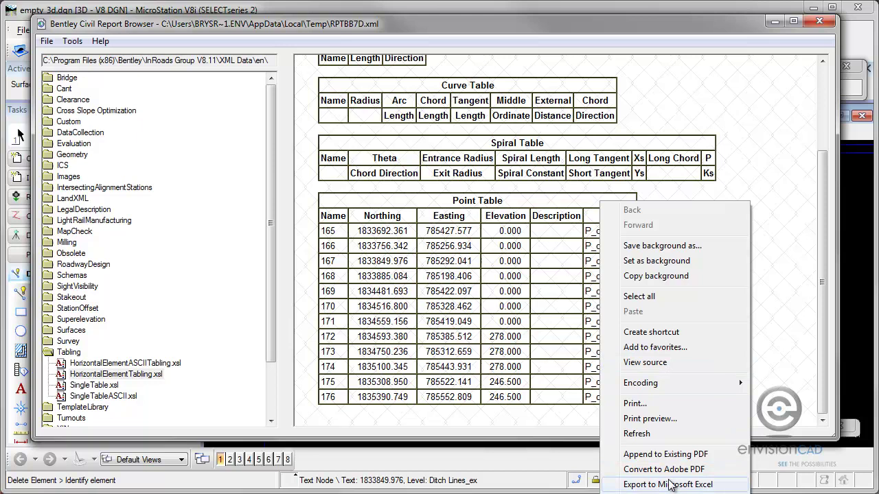
left_click(48, 42)
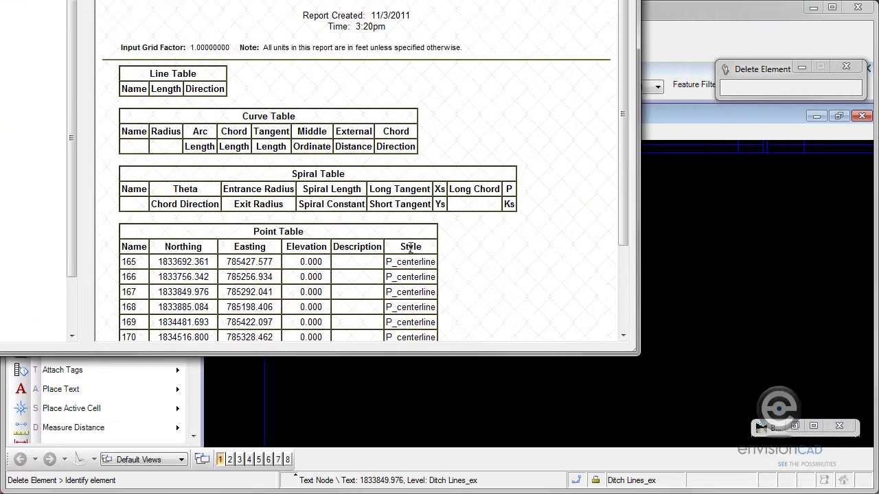
scroll(448, 229, "down", 1)
right_click(423, 120)
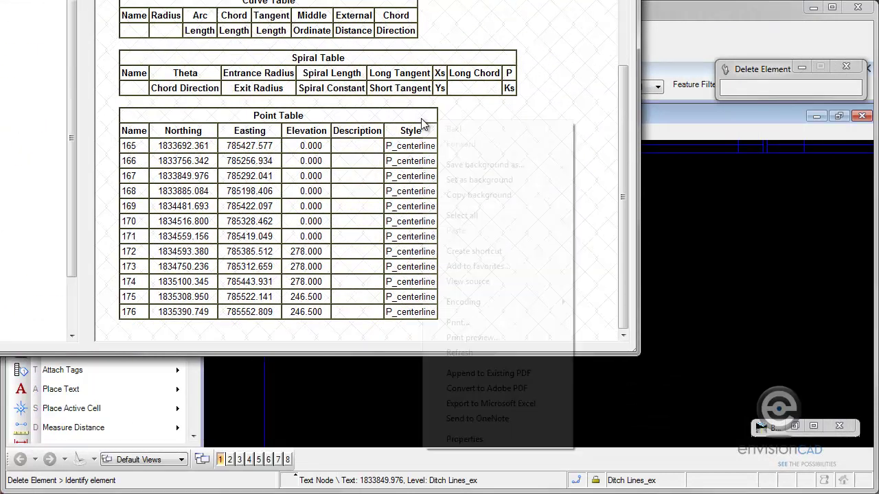
left_click(516, 405)
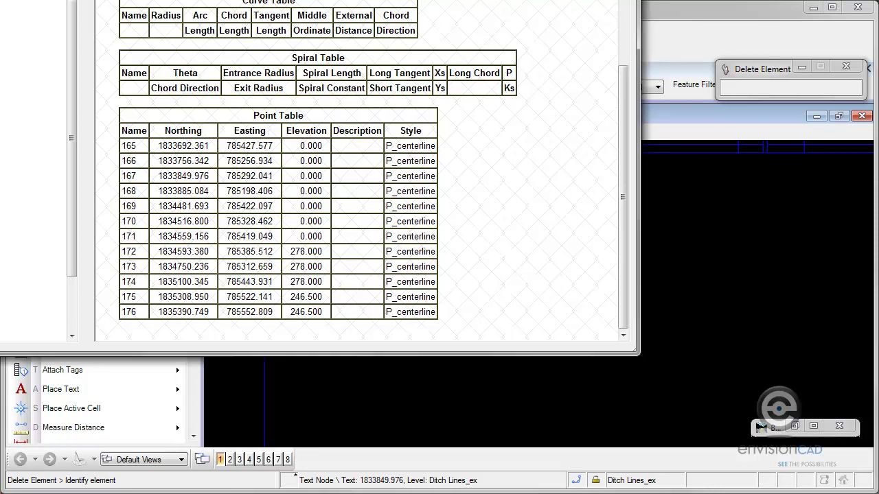
Close the report browser and shrink the exported Excel workbook window over the drawing
key("alt+F4")
left_click_drag(878, 13, 153, 76)
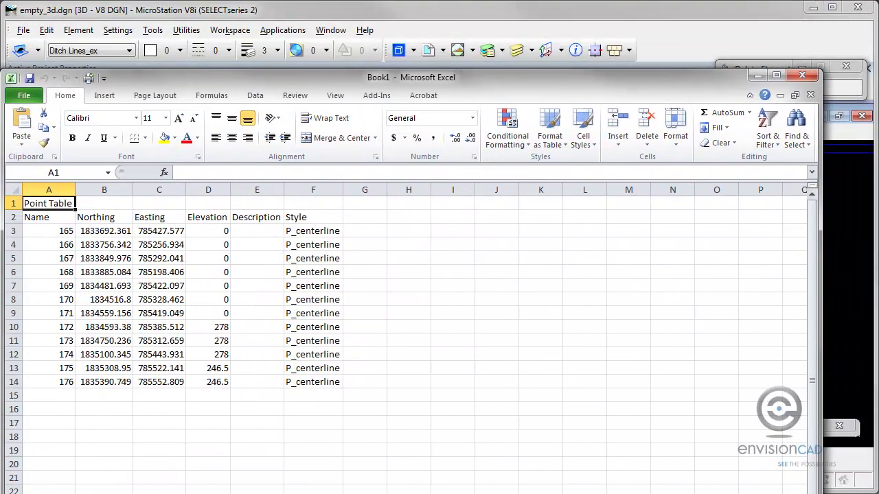
left_click_drag(3, 274, 84, 275)
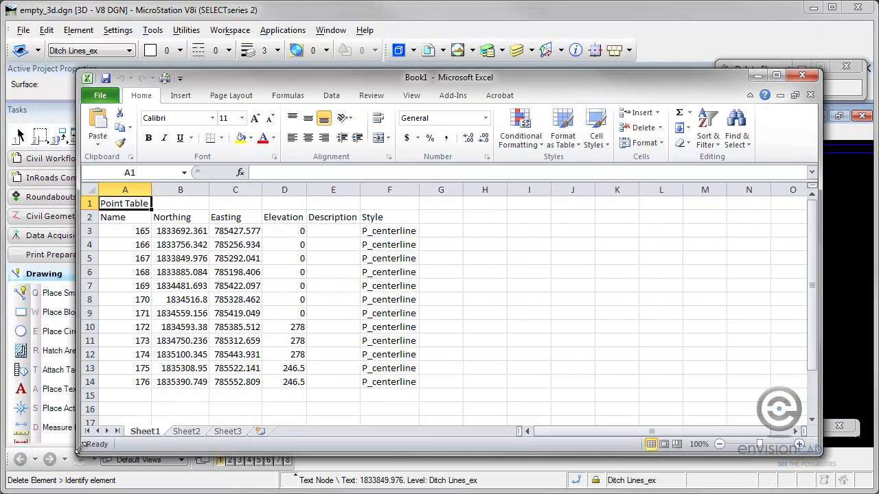
left_click_drag(312, 493, 313, 439)
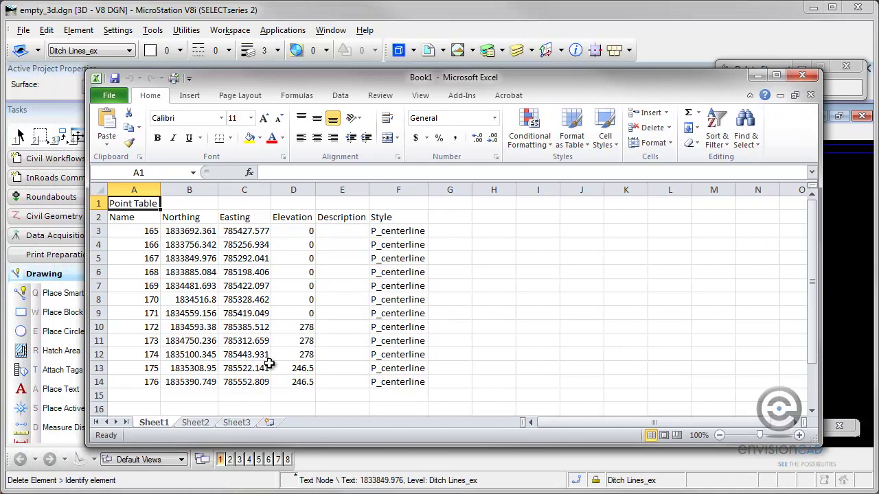
Delete the Elevation, Description and Style columns from the point table
left_click_drag(302, 189, 378, 185)
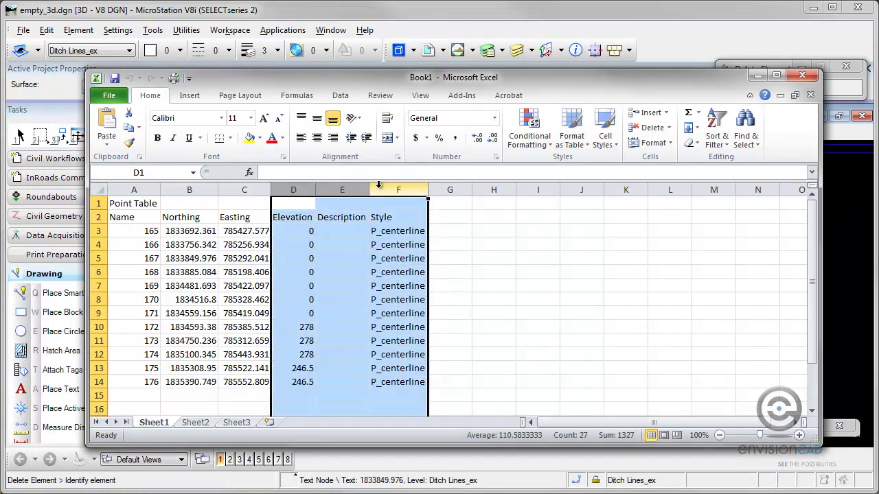
right_click(378, 186)
left_click(415, 293)
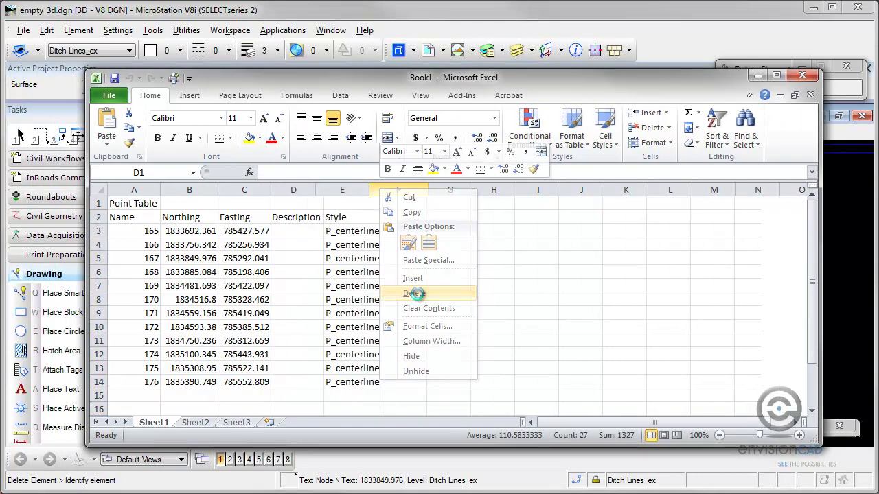
Add All Borders to the point data and merge and centre the Point Table title across A1:C1
left_click_drag(247, 381, 134, 201)
left_click(231, 138)
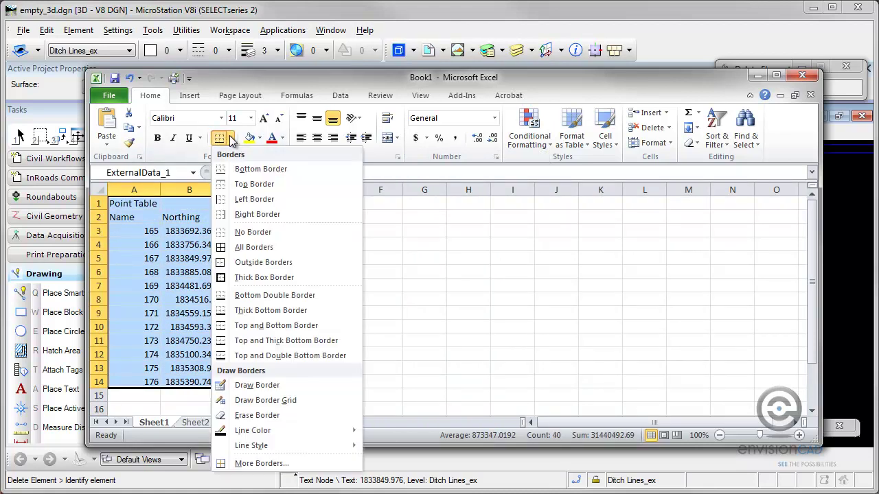
left_click(248, 255)
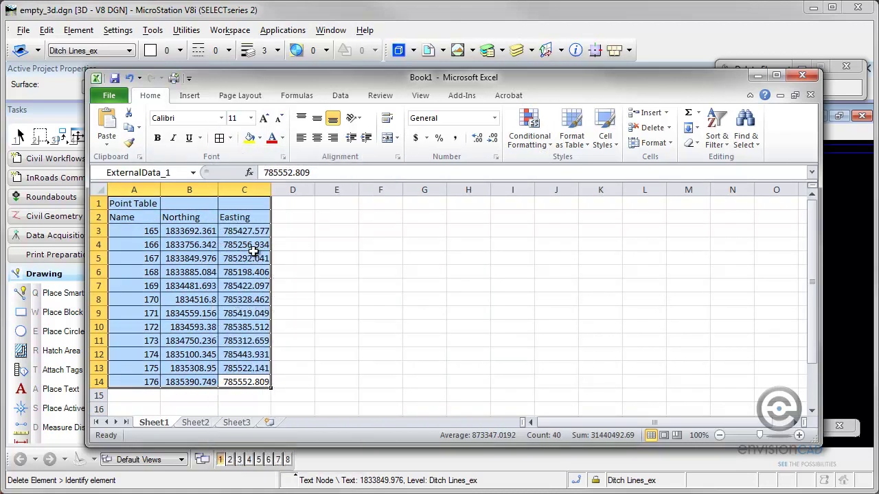
left_click(220, 204)
left_click_drag(219, 204, 143, 203)
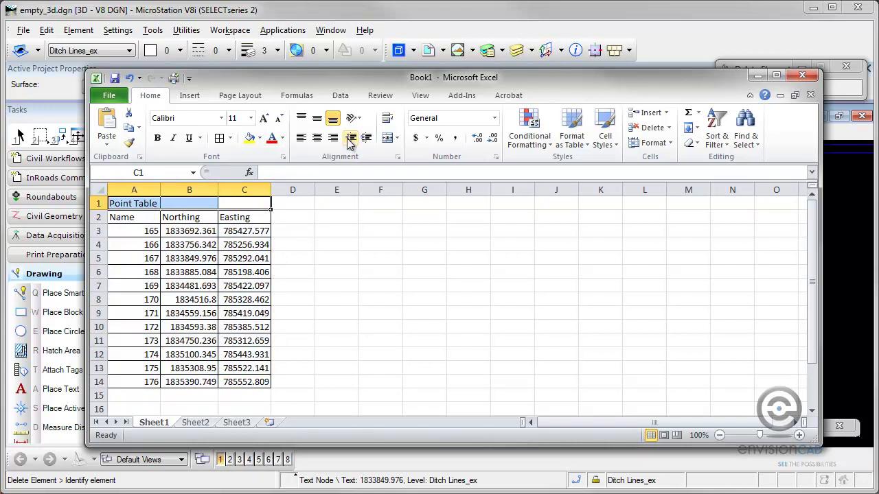
left_click(387, 138)
Bold the Name, Northing and Easting headers and put a Thick Box Border around the table
left_click_drag(239, 217, 120, 217)
left_click(158, 138)
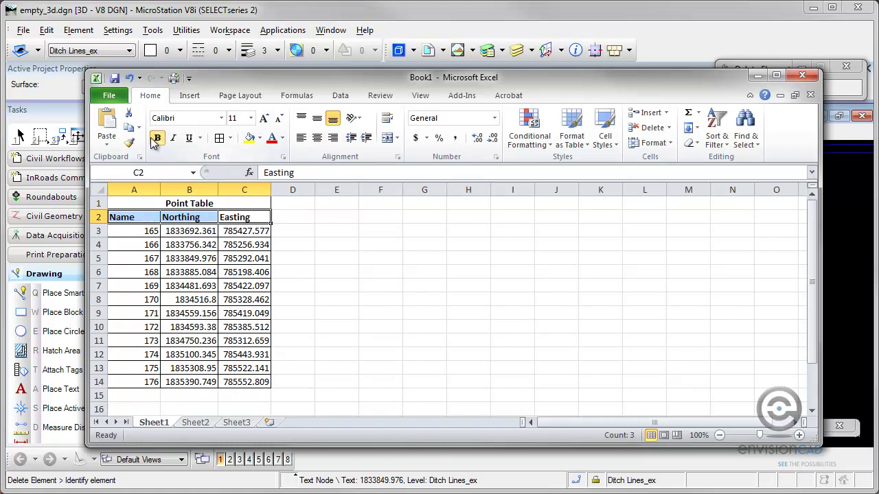
left_click_drag(251, 383, 124, 202)
left_click(229, 138)
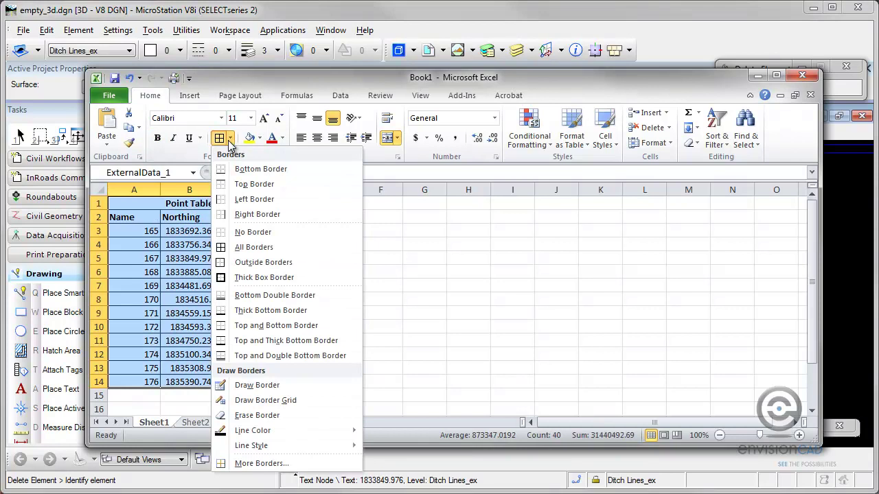
left_click(257, 278)
left_click(405, 281)
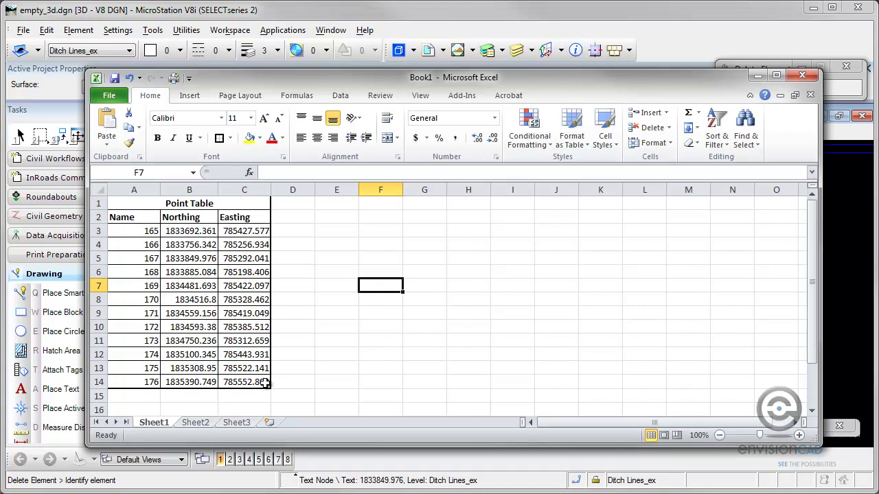
Copy the formatted range A1:D15 and move the Excel window to the bottom-right corner
left_click_drag(280, 394, 86, 190)
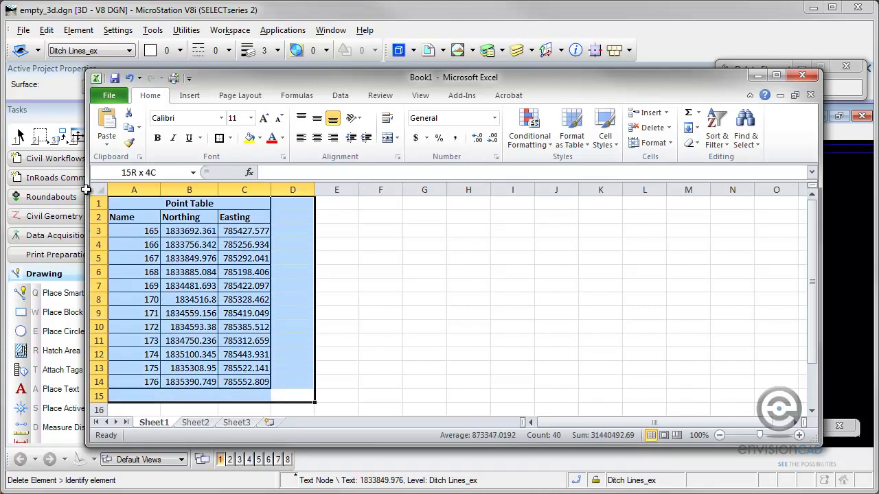
right_click(139, 215)
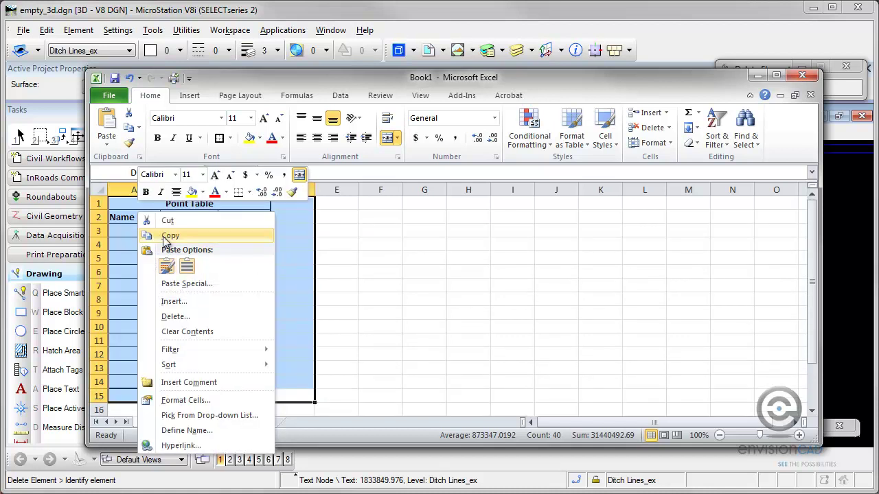
left_click(168, 236)
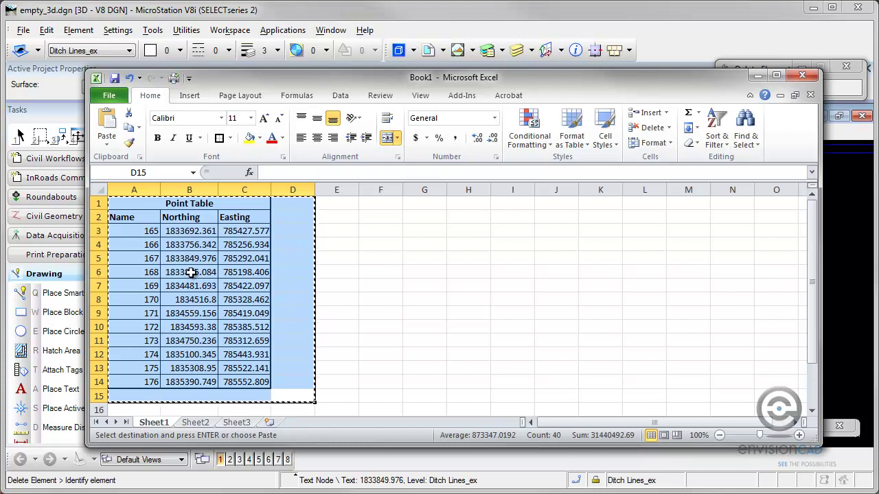
left_click_drag(225, 80, 442, 96)
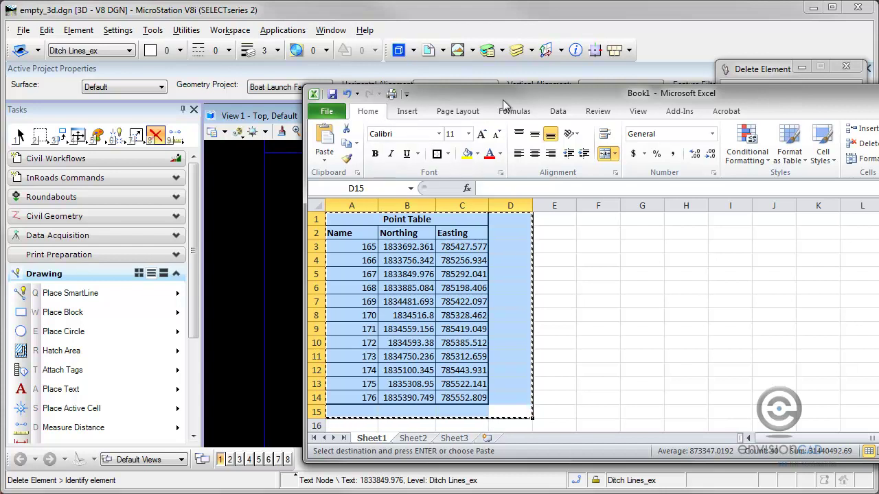
left_click_drag(508, 97, 749, 462)
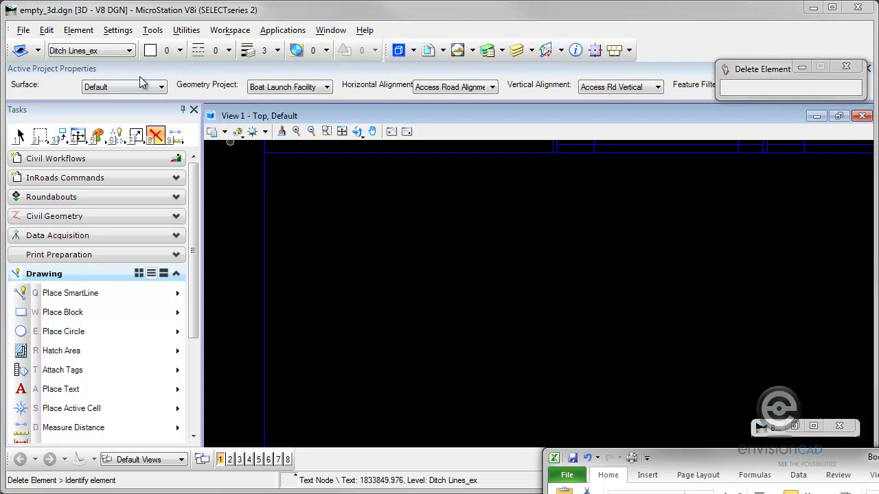
Paste the copied Excel table into the MicroStation drawing, setting its corner in the view
left_click(46, 30)
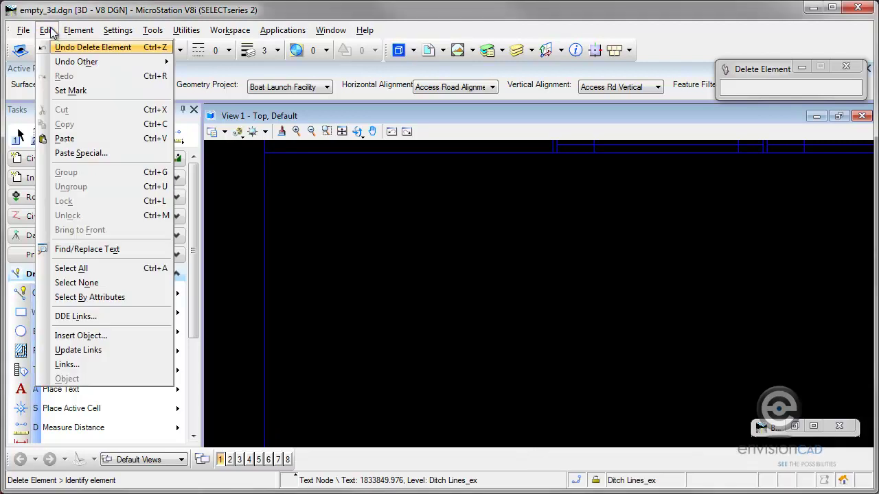
left_click(75, 138)
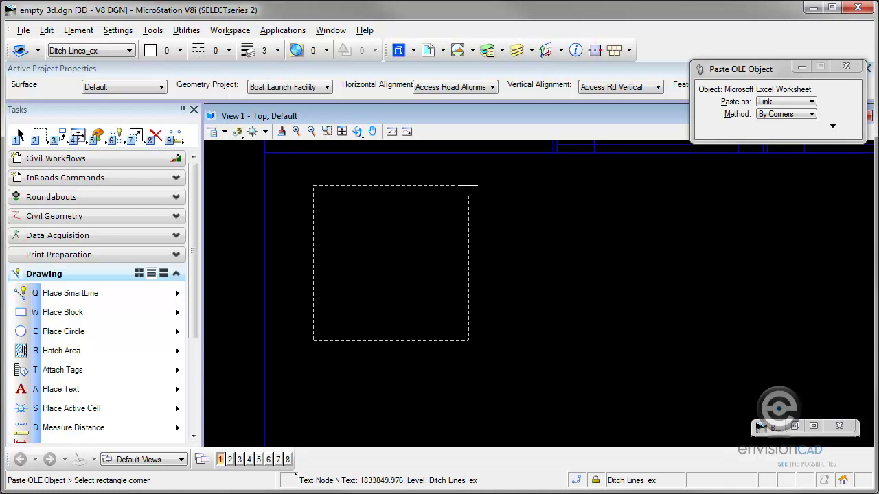
left_click(493, 195)
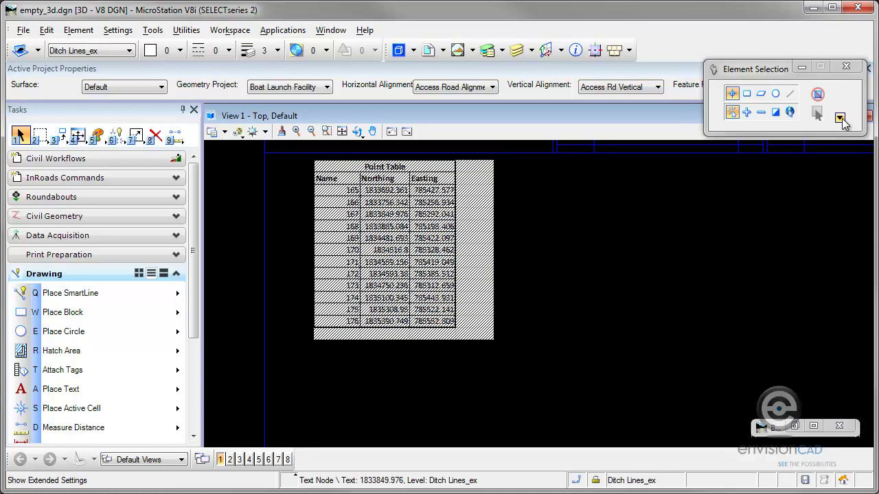
left_click(492, 234)
left_click(573, 264)
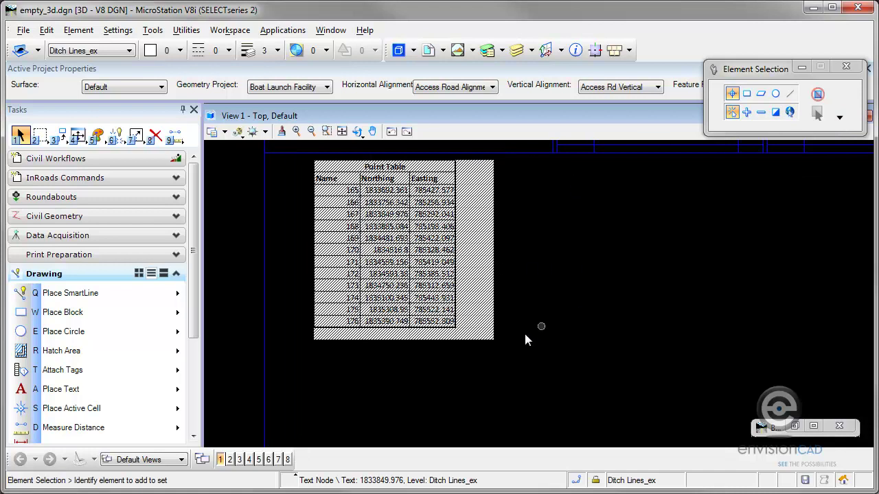
Move the static point table lower and left, then bring the Excel workbook back into view
middle_click_drag(407, 352, 363, 369)
left_click(20, 136)
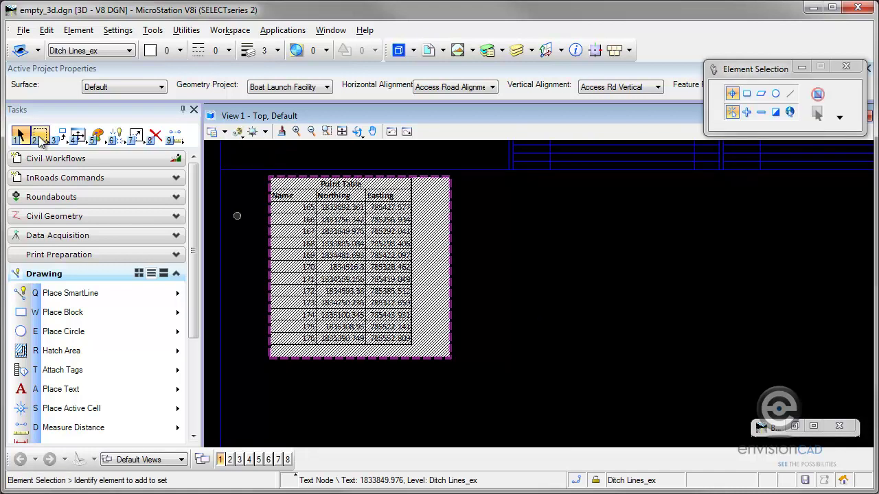
left_click_drag(451, 217, 441, 257)
left_click(543, 252)
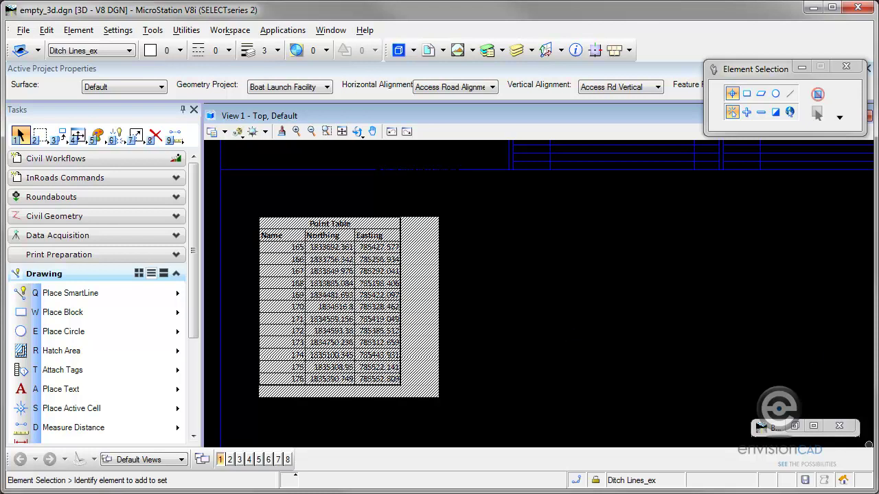
left_click_drag(868, 445, 701, 79)
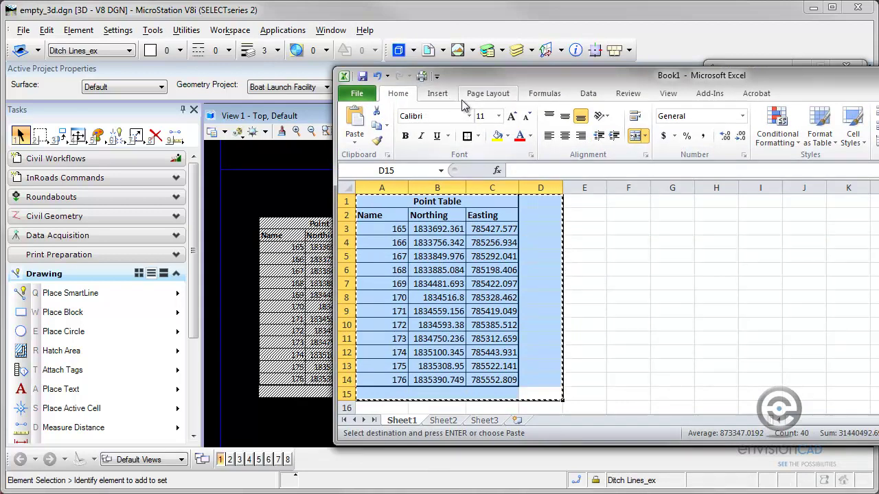
Paste Special the Point Table as a Linked Microsoft Excel Worksheet right of the static copy
left_click_drag(464, 75, 878, 151)
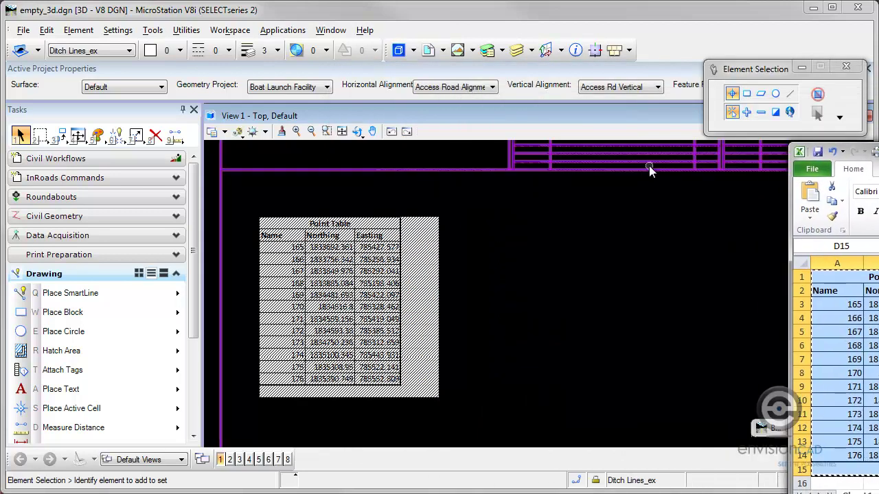
left_click(505, 209)
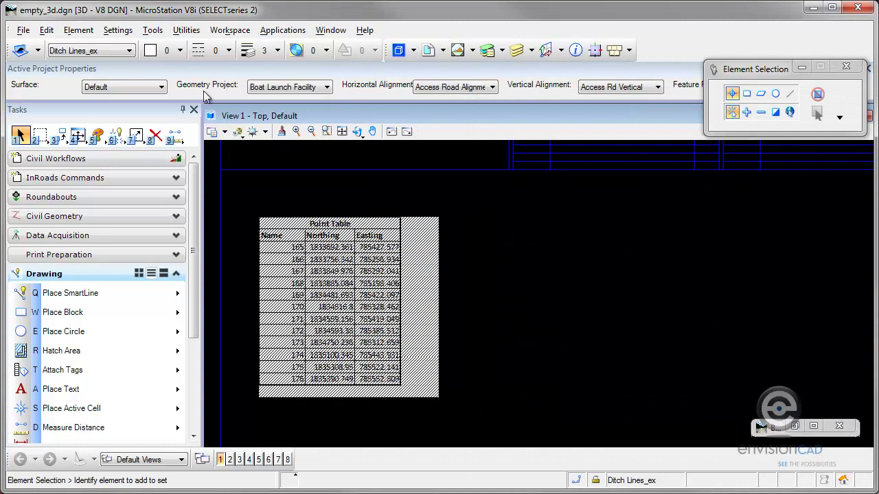
left_click(47, 30)
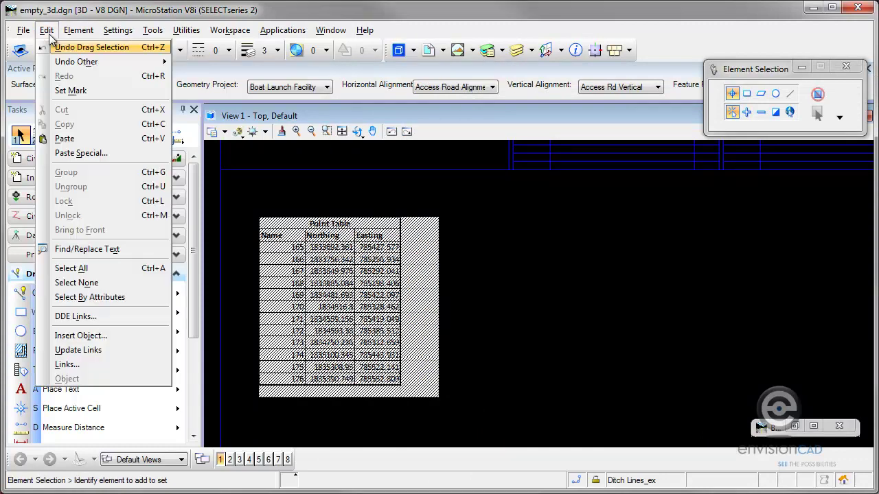
left_click(82, 153)
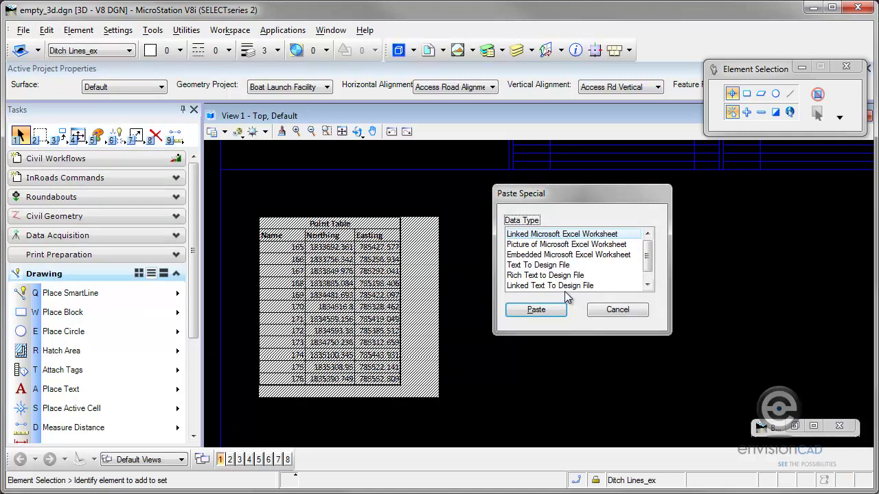
left_click(551, 309)
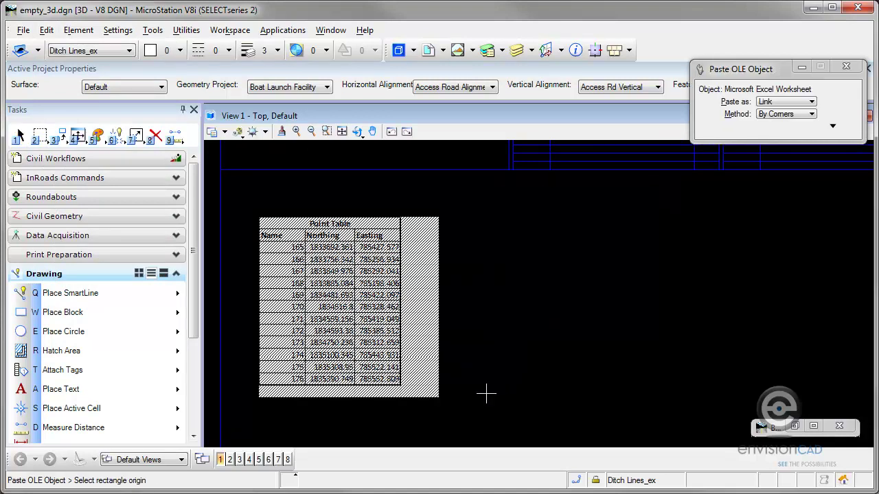
left_click(675, 304)
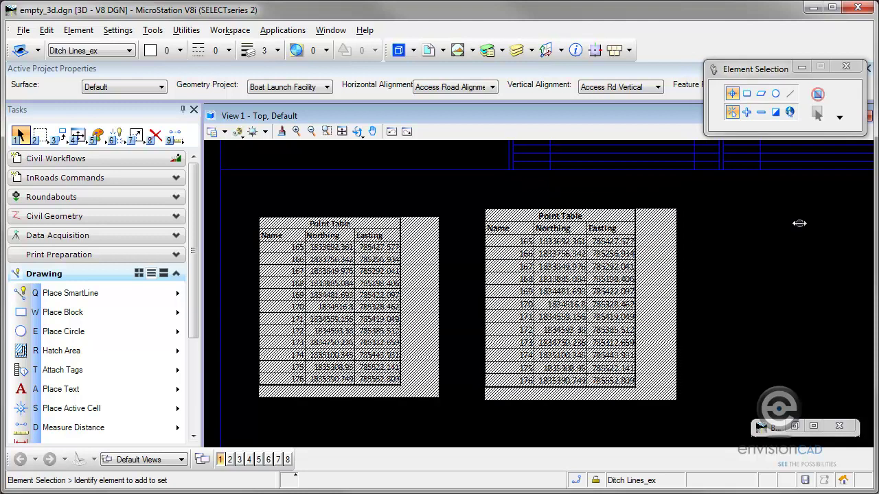
left_click(773, 426)
Save Book1 as table.xlsx in Documents, then return to the MicroStation drawing
left_click_drag(824, 142, 329, 7)
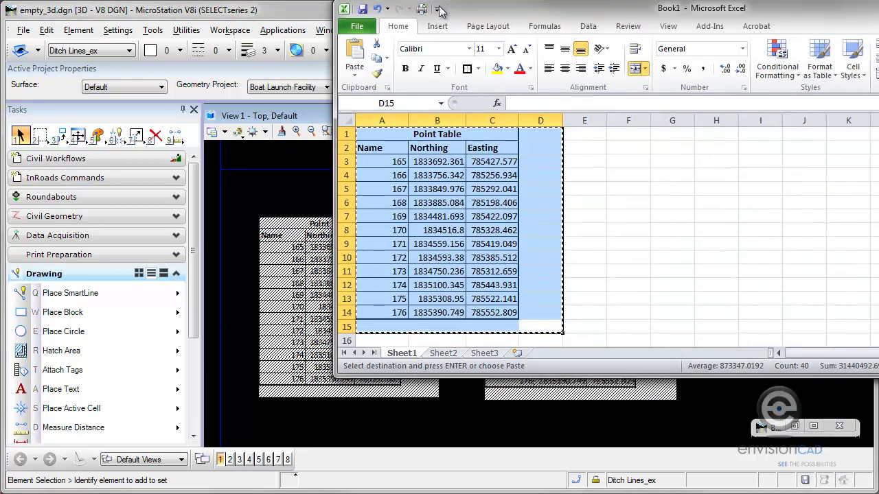
left_click(308, 28)
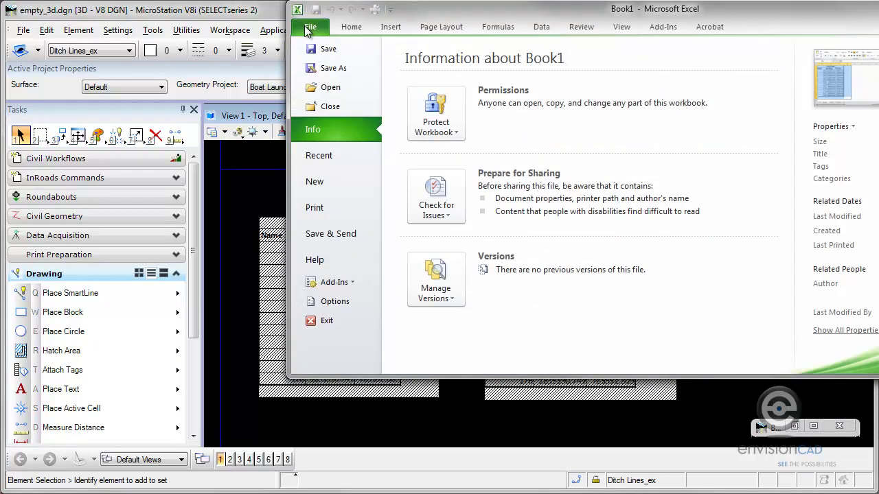
left_click(328, 68)
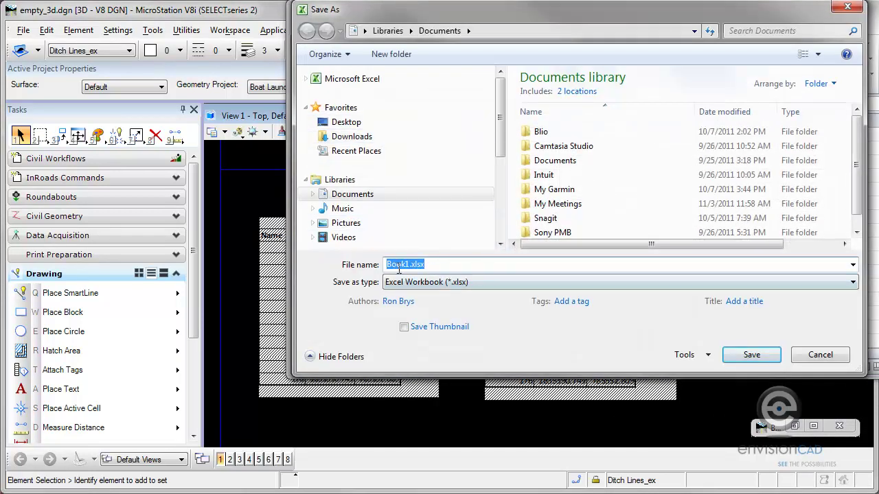
double_click(408, 263)
type("table")
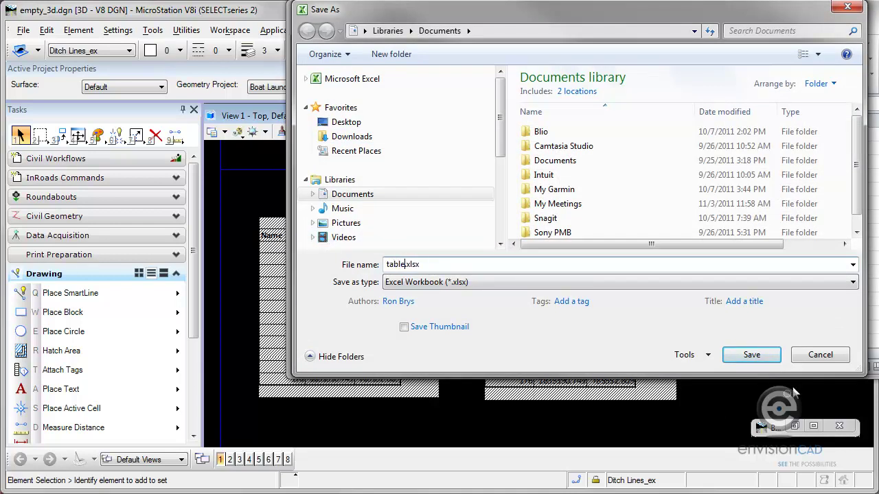
left_click(752, 354)
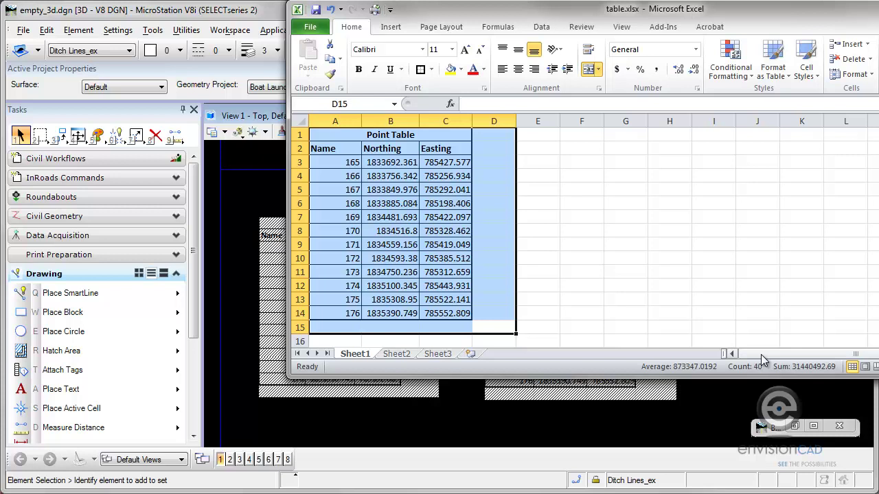
key("alt+Tab")
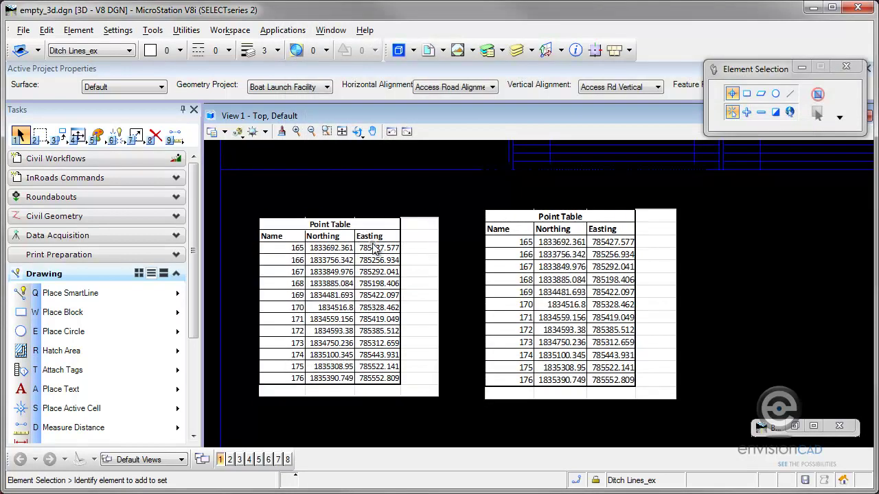
Nudge the static table up and left, then open the linked table's table.xlsx in Excel
left_click_drag(364, 222, 350, 202)
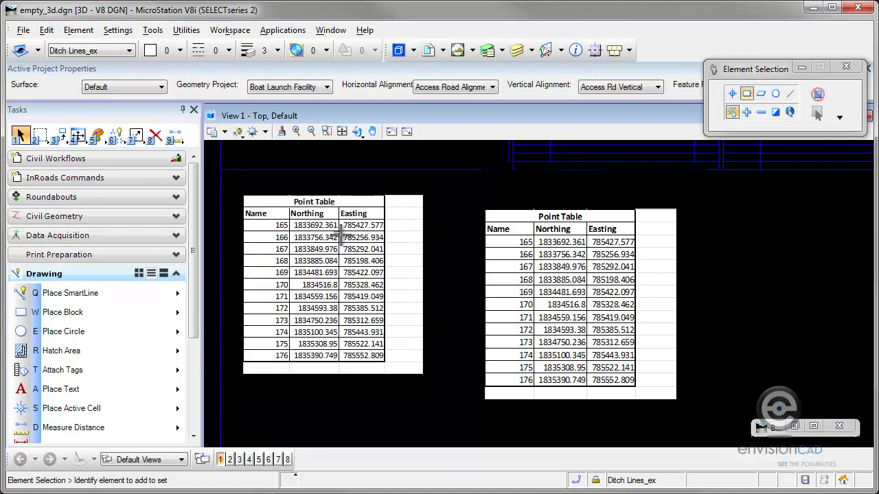
left_click_drag(340, 233, 453, 191)
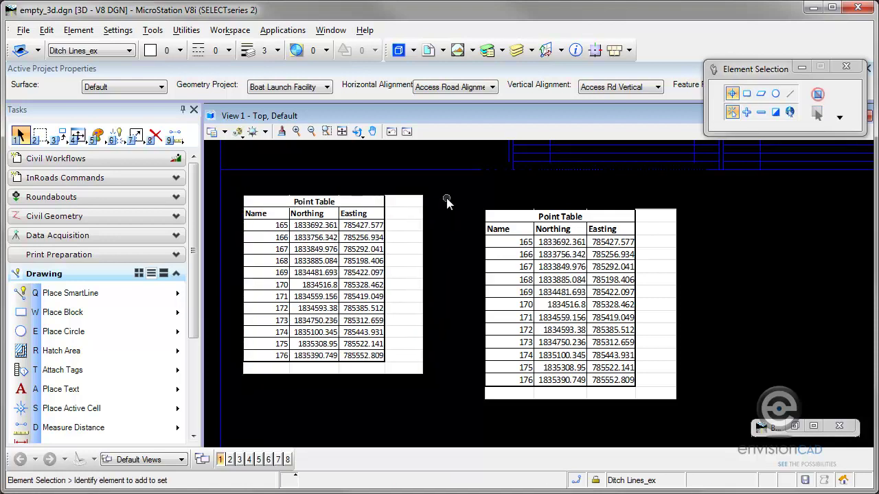
left_click(522, 216)
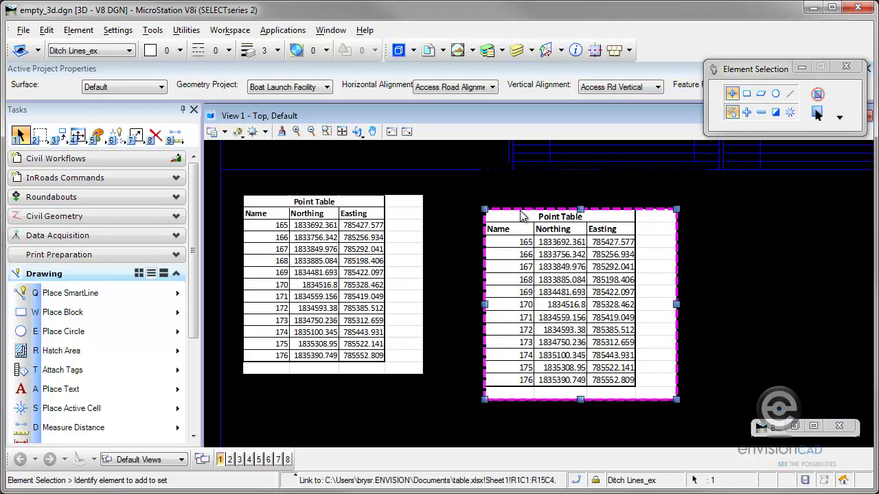
double_click(522, 216)
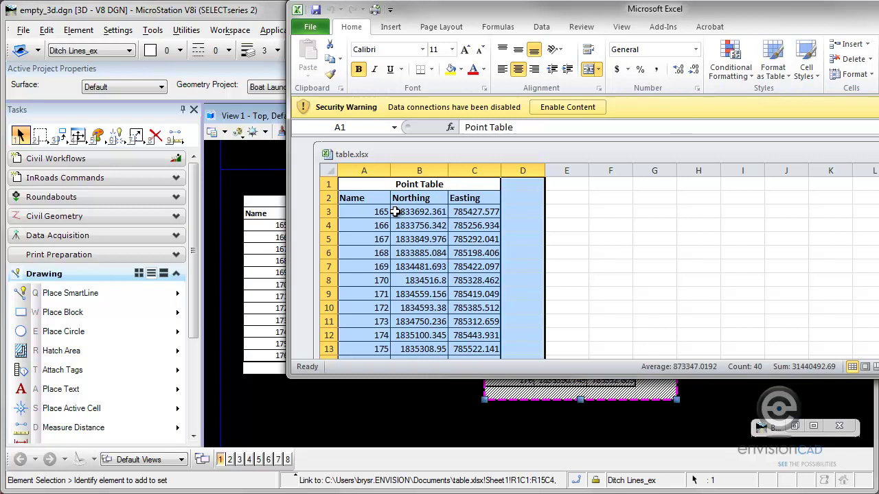
Apply Comma Style to the Northing and Easting values in B3:C14
left_click_drag(533, 377, 533, 455)
left_click_drag(494, 362, 418, 211)
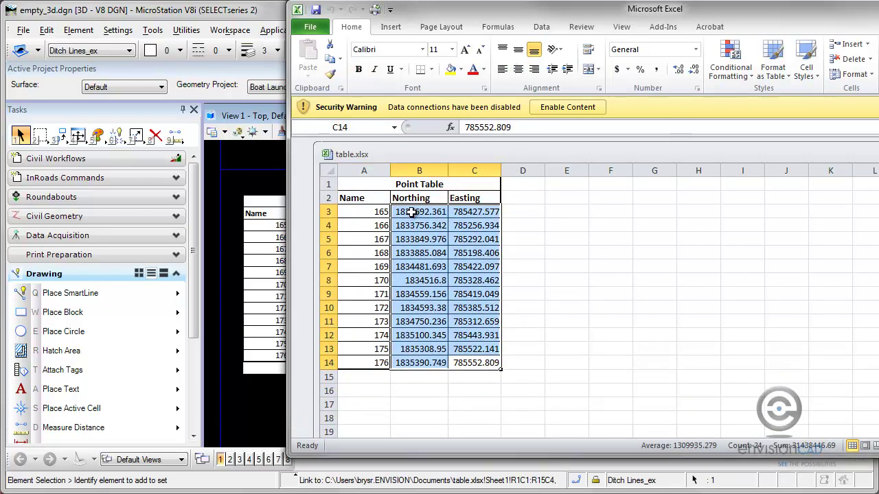
left_click(658, 74)
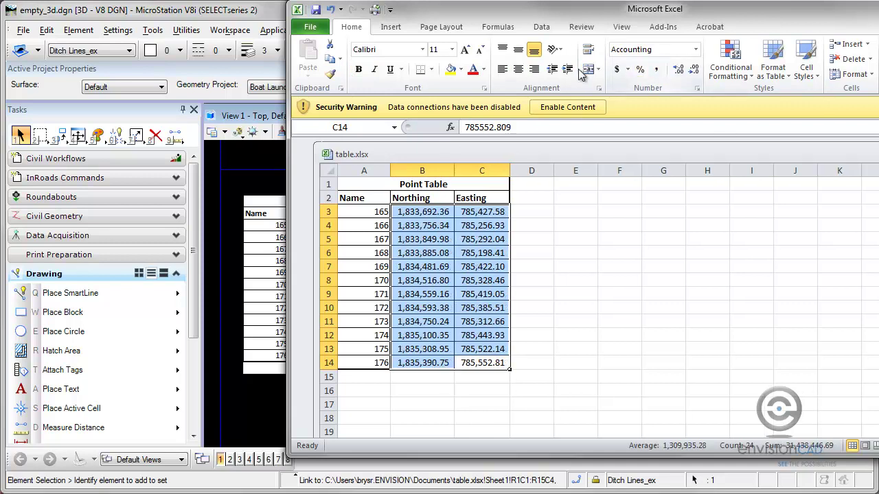
Save table.xlsx and exit Excel so the linked Point Table updates
left_click(313, 30)
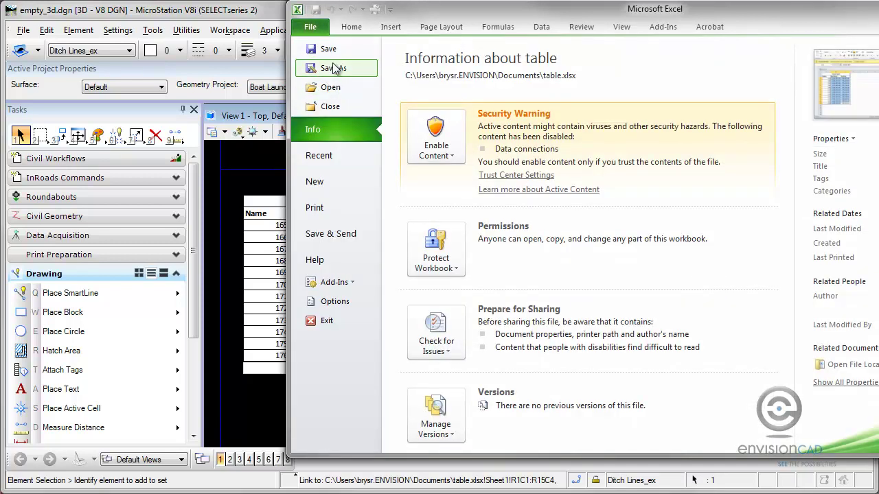
left_click(327, 48)
left_click(310, 27)
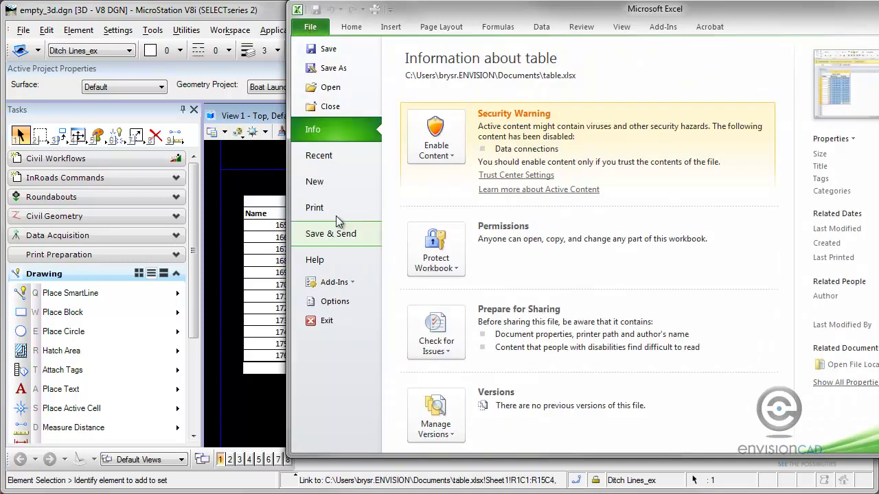
left_click(322, 320)
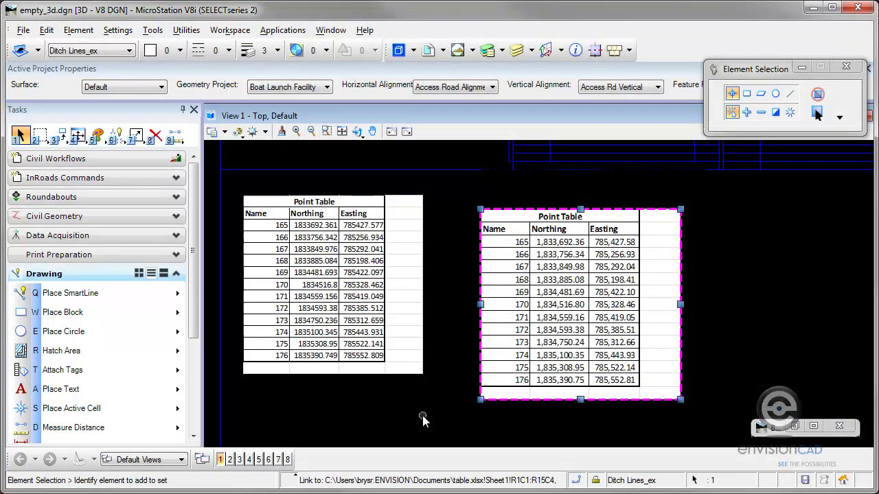
left_click(467, 401)
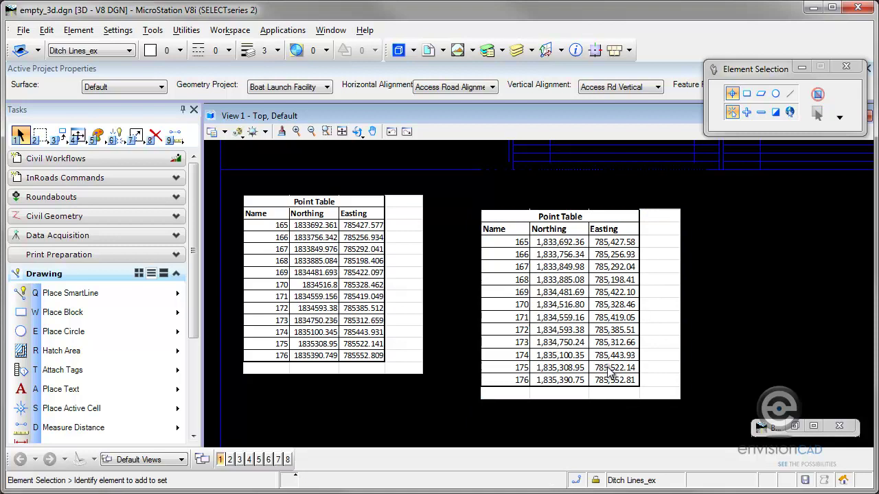